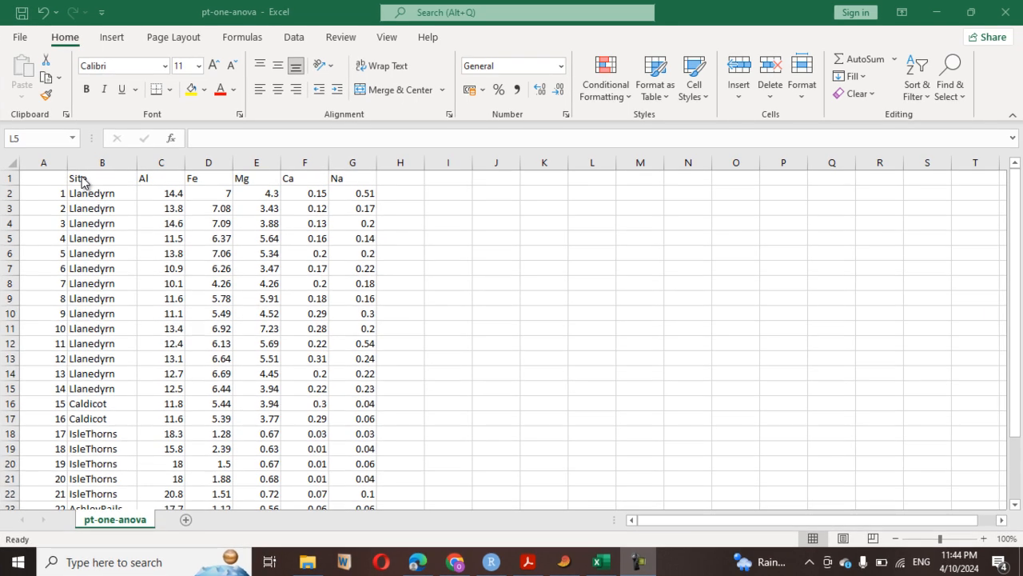
# - Examine the Site grouping column and the Al, Fe, Mg, Ca and Na measurement columns of the pt-one-anova sheet
pyautogui.click(82, 174)
pyautogui.click(82, 169)
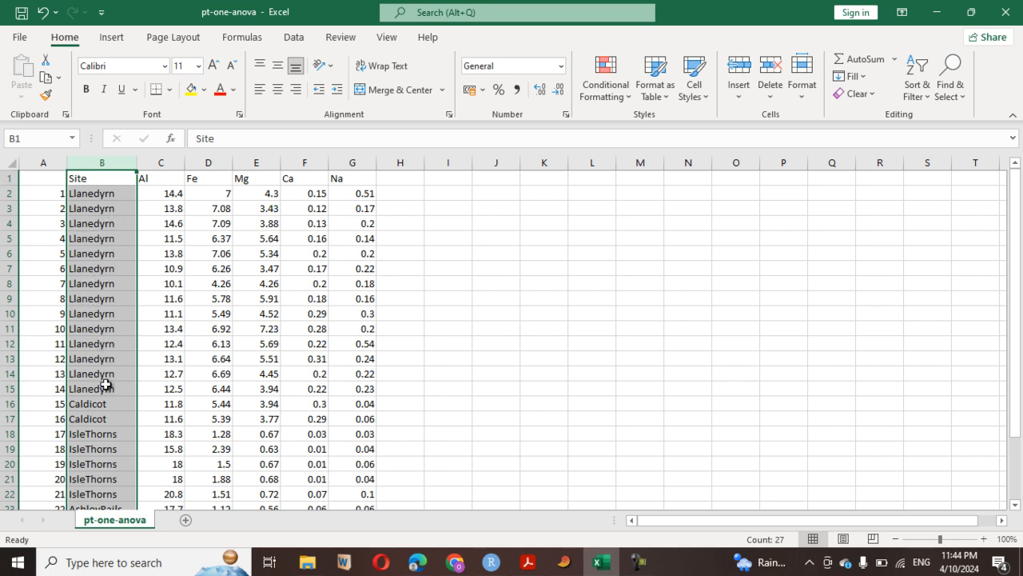
pyautogui.click(162, 163)
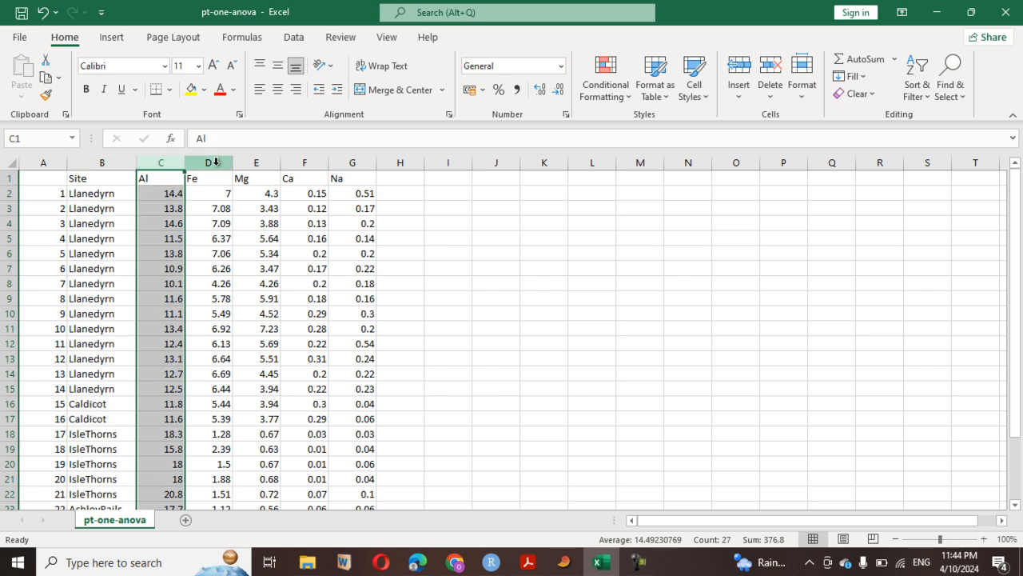
pyautogui.click(213, 163)
pyautogui.click(264, 164)
pyautogui.click(294, 163)
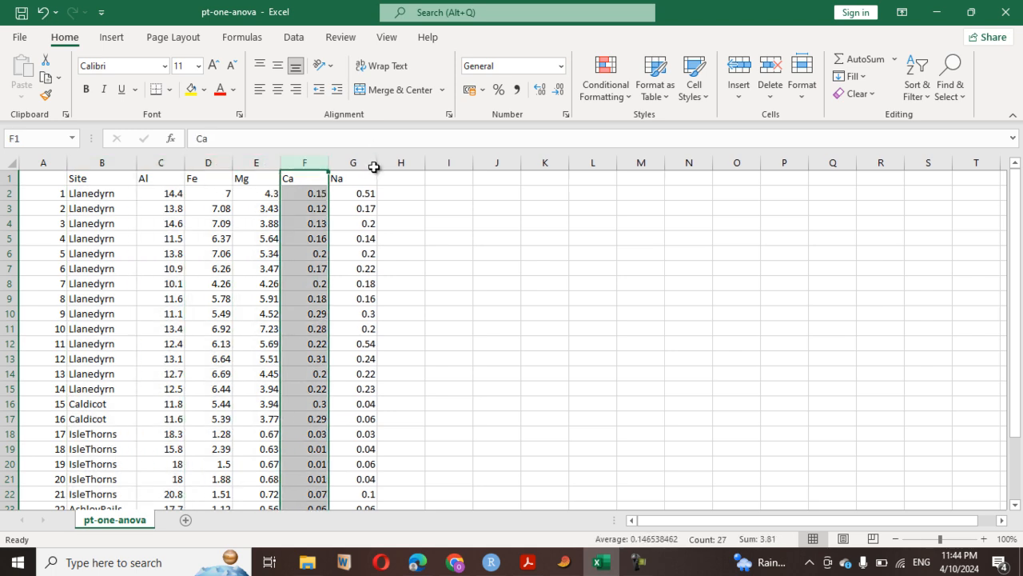
pyautogui.click(345, 164)
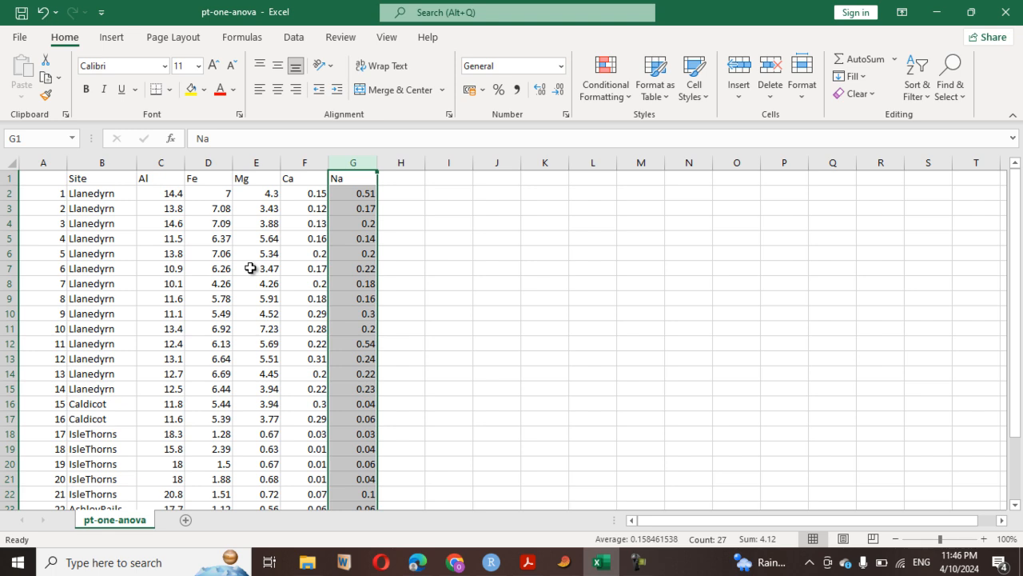
pyautogui.click(148, 173)
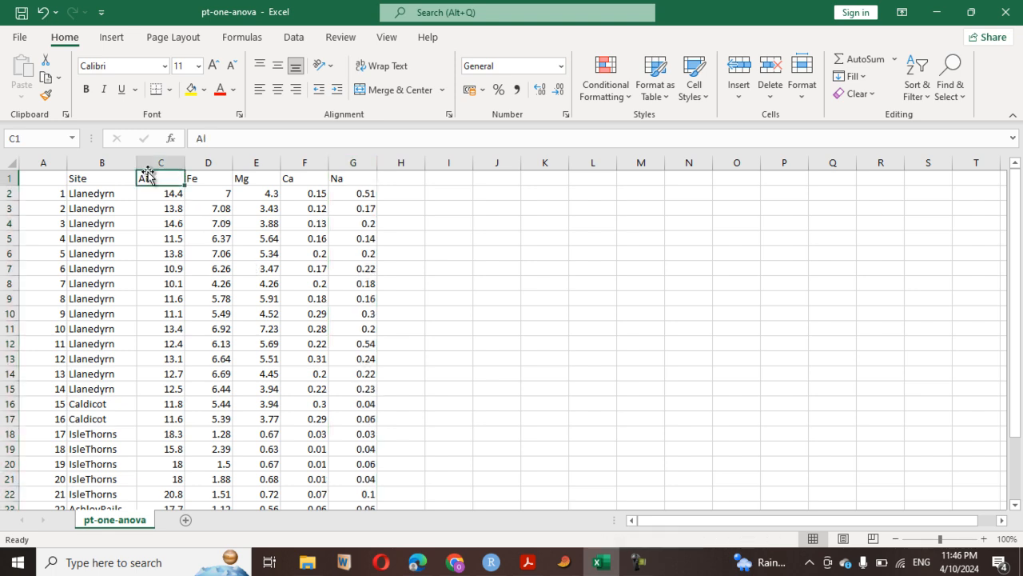
pyautogui.click(214, 163)
pyautogui.click(101, 163)
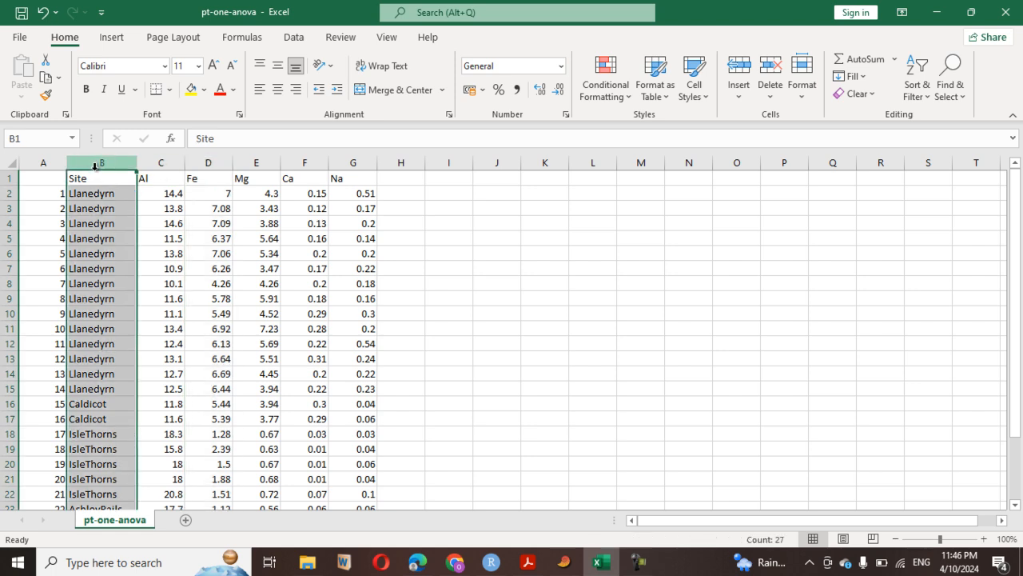
pyautogui.click(160, 163)
pyautogui.click(206, 163)
pyautogui.click(247, 164)
pyautogui.click(300, 163)
pyautogui.click(349, 163)
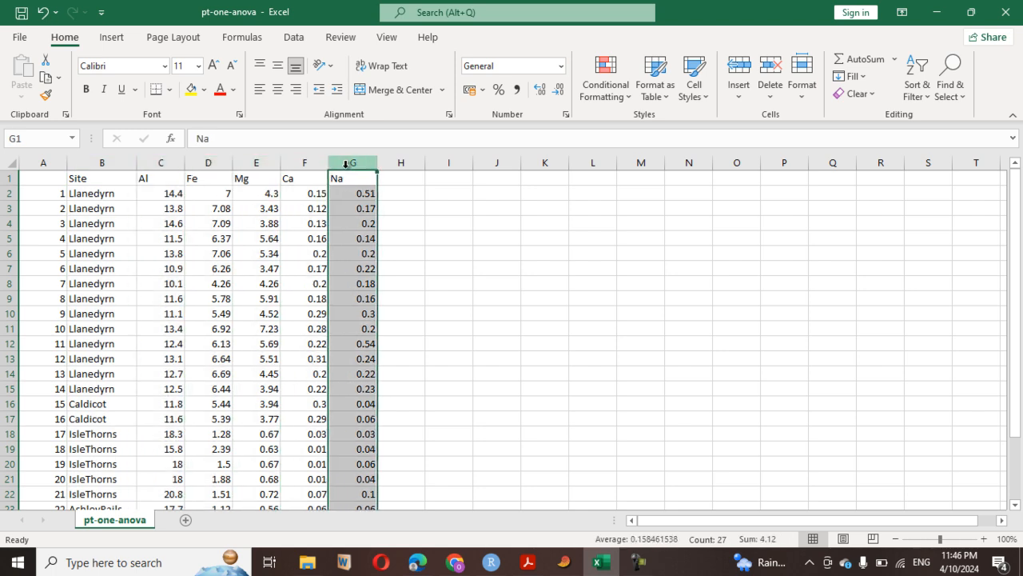
pyautogui.click(99, 162)
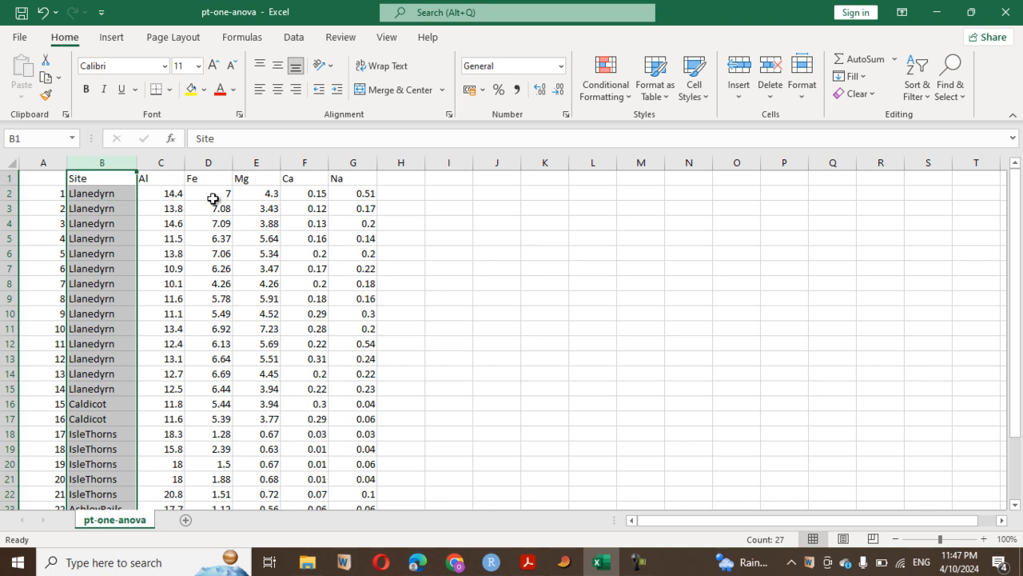
# - Copy the Site through Na columns (B to G) of the pt-one-anova sheet
pyautogui.click(83, 165)
pyautogui.moveTo(83, 165); pyautogui.dragTo(353, 164)
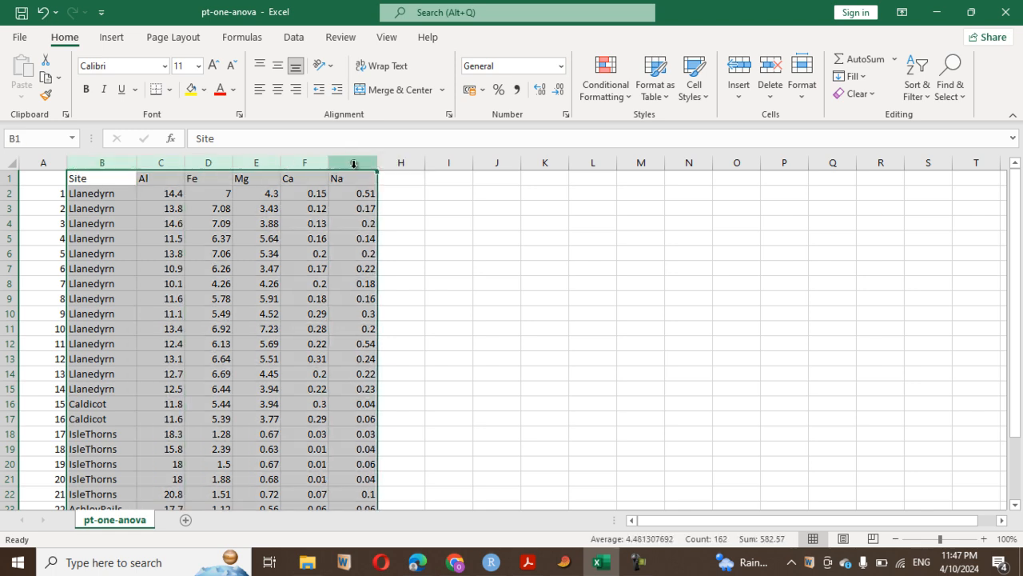
pyautogui.hotkey('ctrl', 'c')
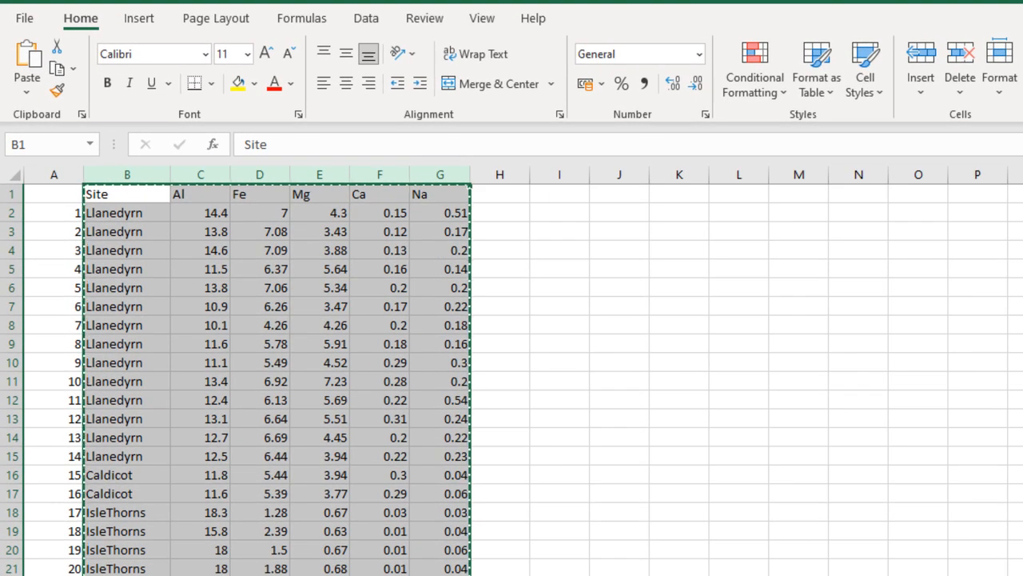
# - Switch to PAST, show the row and column attributes, and paste the copied data starting at column A's Name cell
pyautogui.click(731, 575)
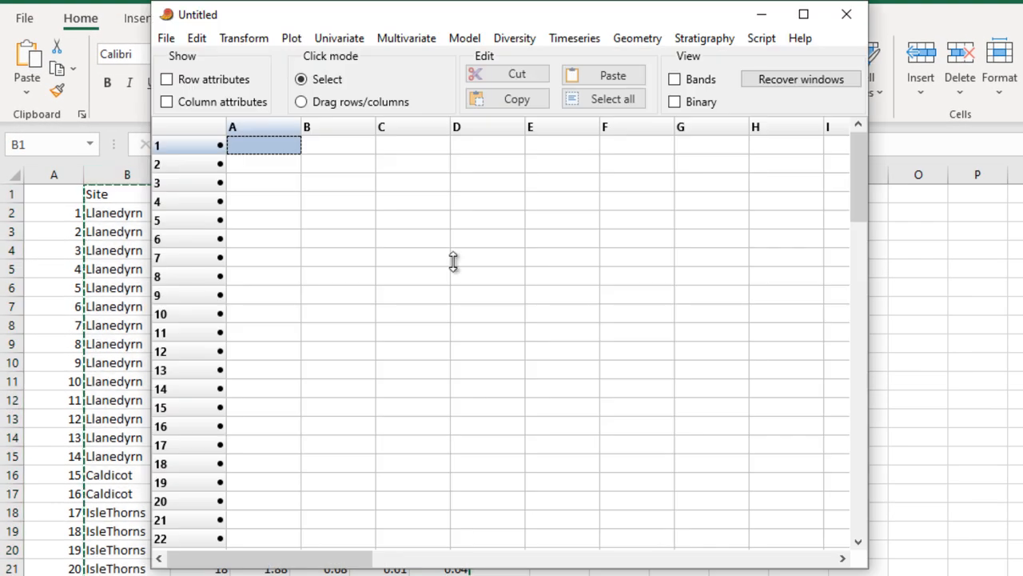
pyautogui.click(196, 84)
pyautogui.click(192, 103)
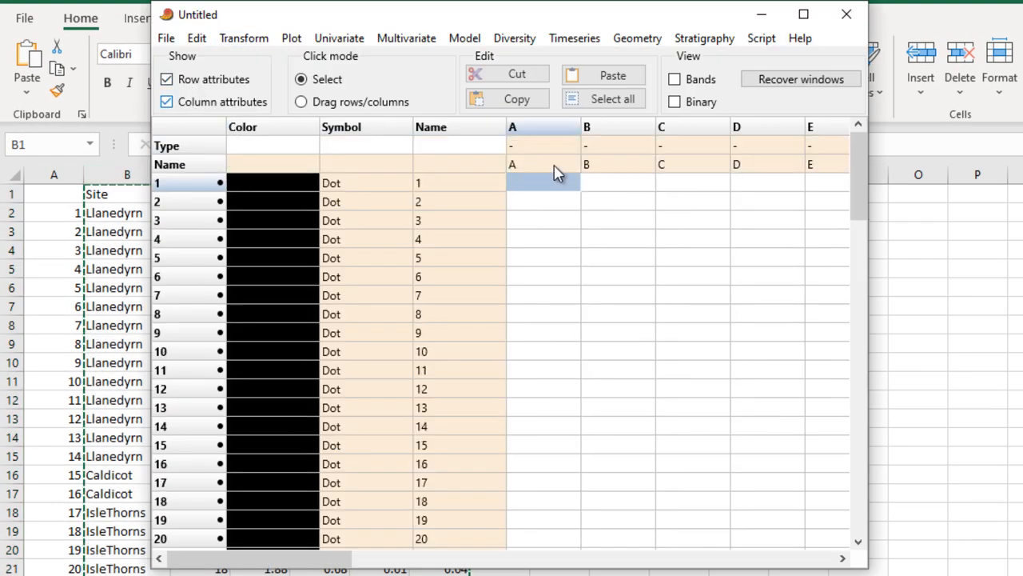
pyautogui.click(556, 165)
pyautogui.click(612, 77)
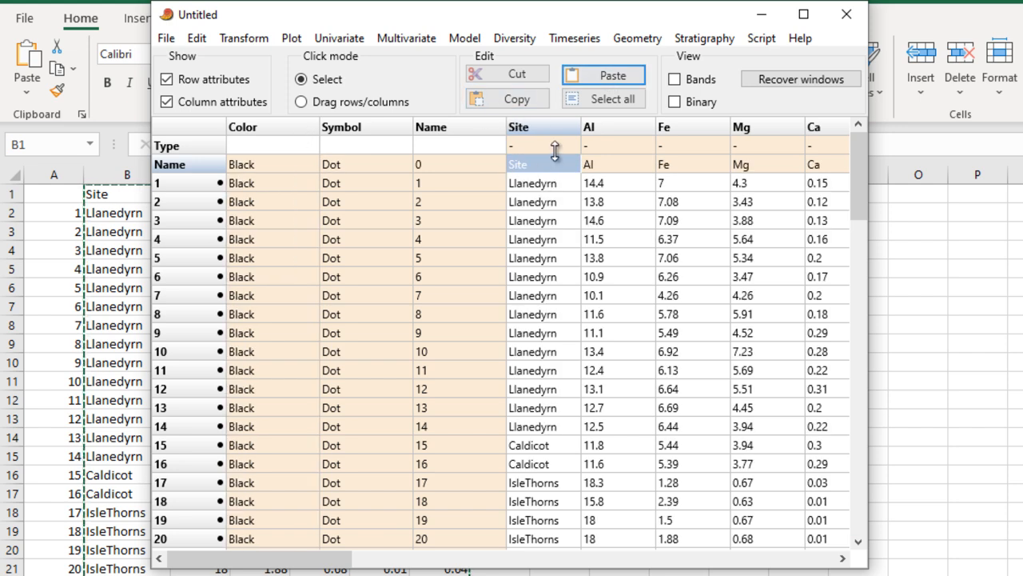
# - Set the Site column's type to Group and hide the row and column attributes
pyautogui.click(557, 149)
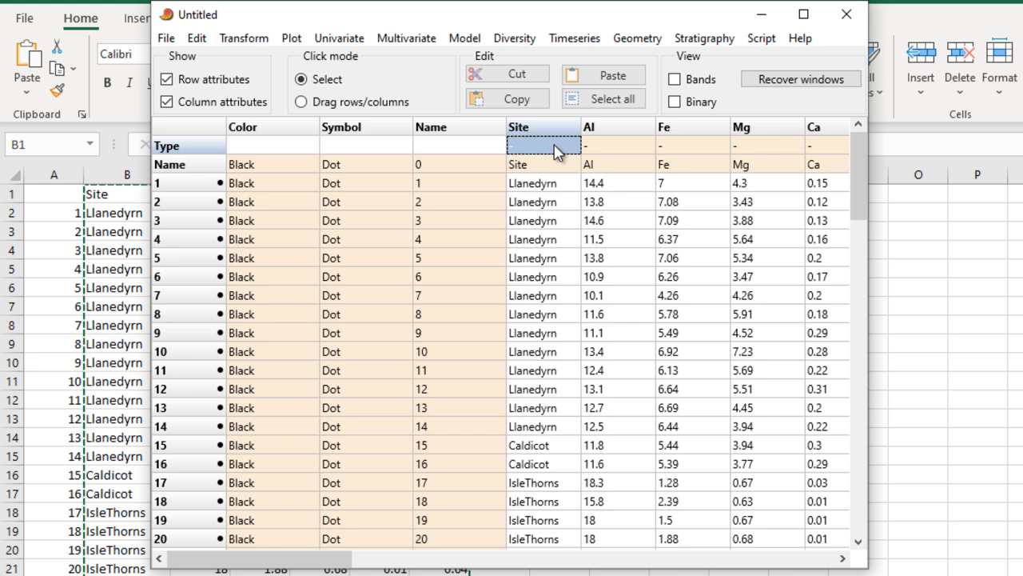
pyautogui.click(557, 149)
pyautogui.click(534, 184)
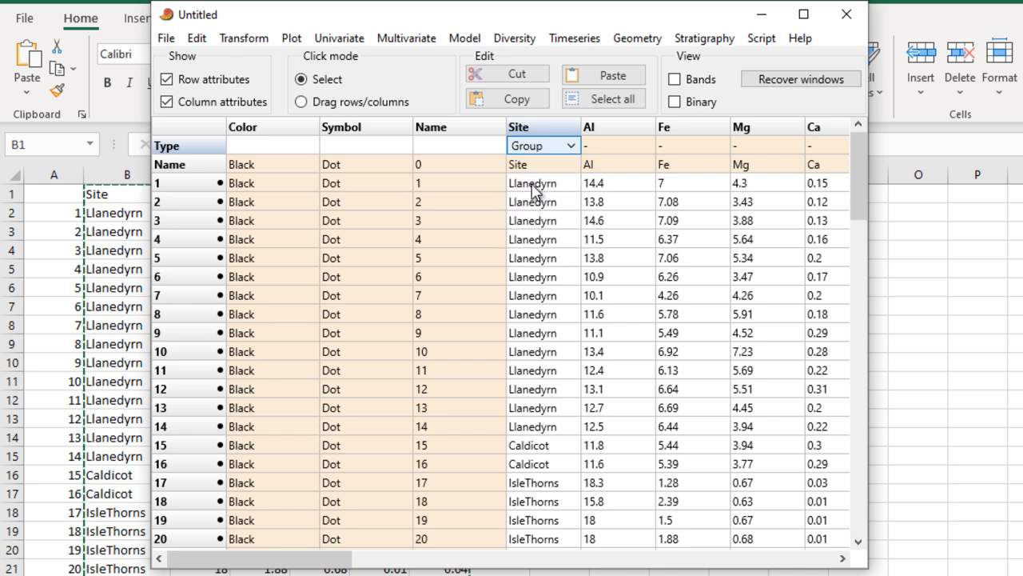
pyautogui.click(167, 80)
pyautogui.click(167, 102)
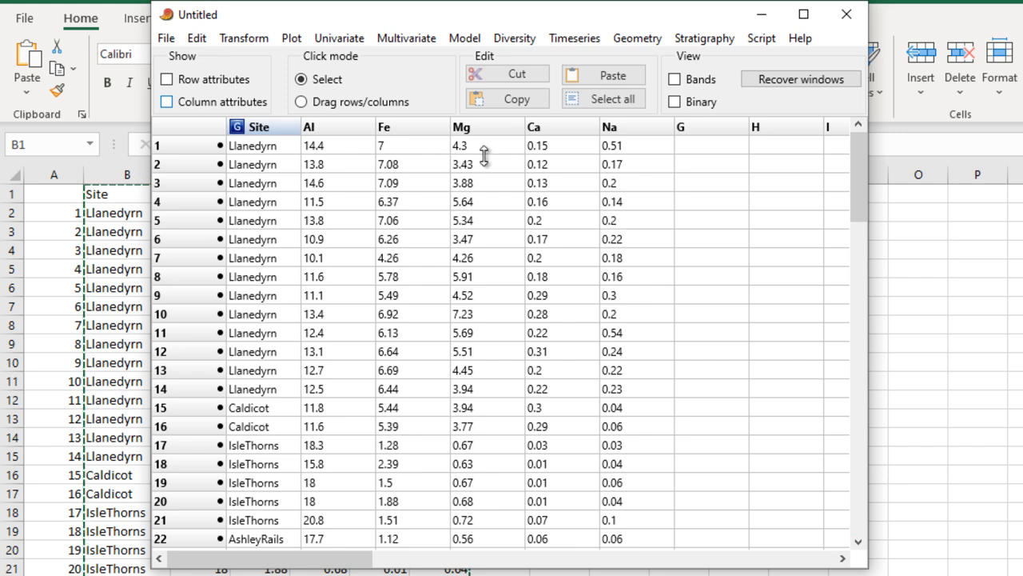
# - Run the normality tests on the Al column, review the Shapiro-Wilk p-value and close the results
pyautogui.click(347, 132)
pyautogui.click(402, 129)
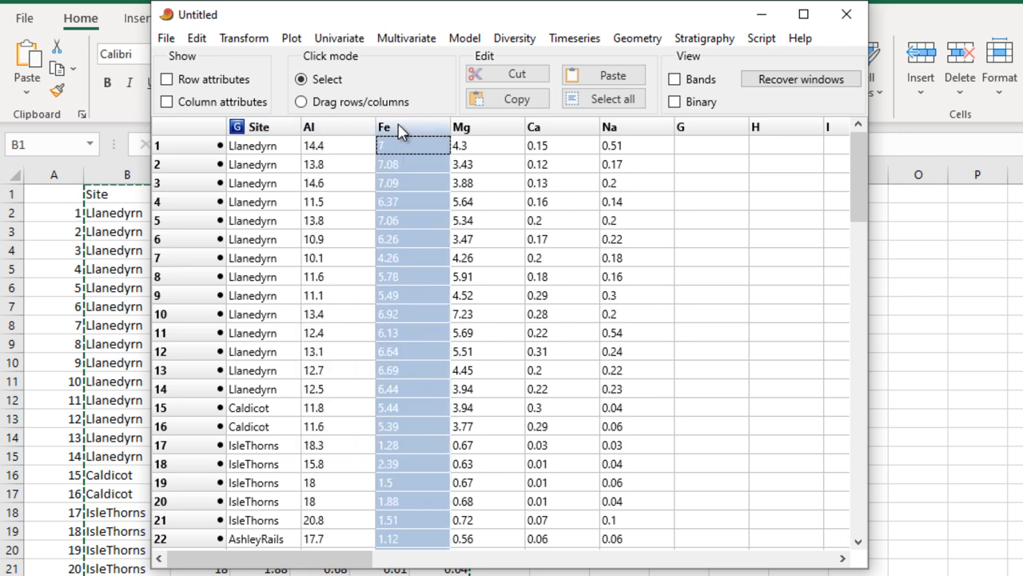
pyautogui.click(518, 130)
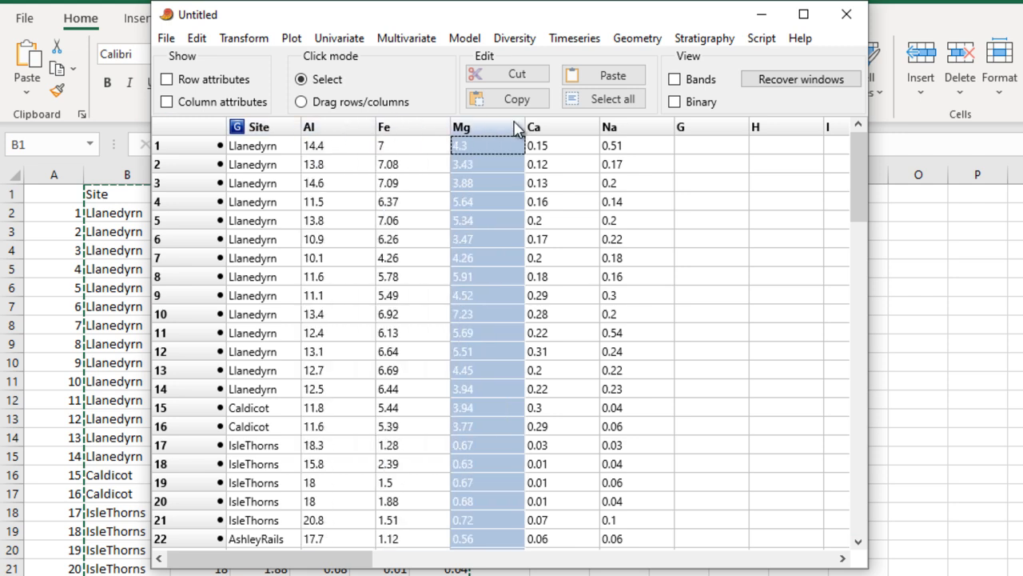
pyautogui.click(334, 133)
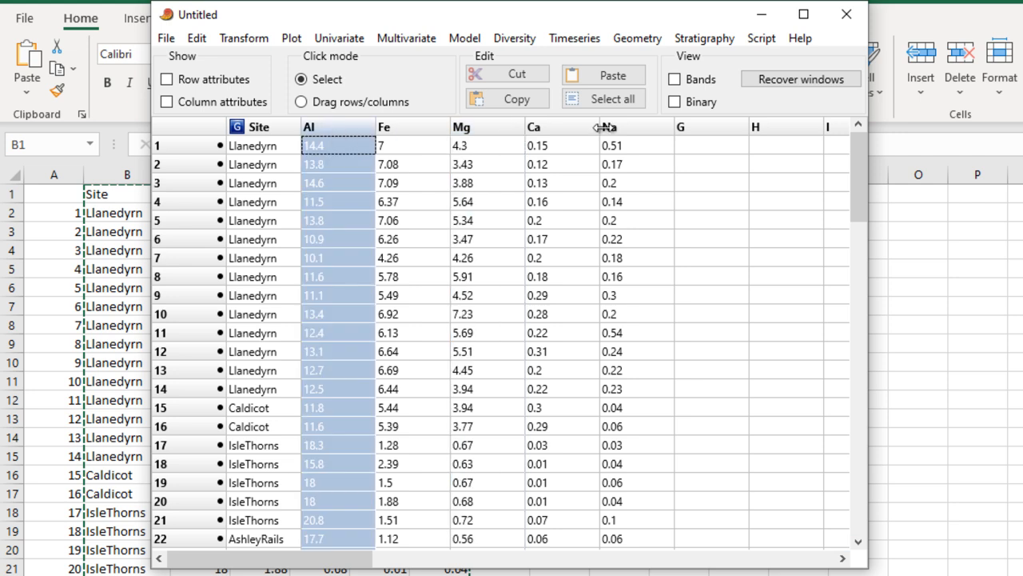
pyautogui.click(342, 38)
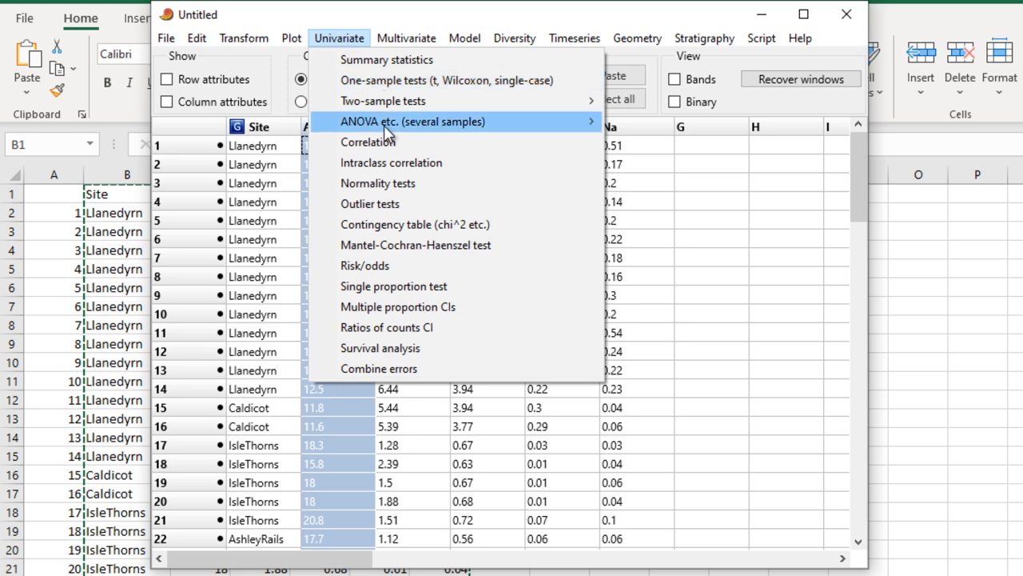
pyautogui.click(394, 183)
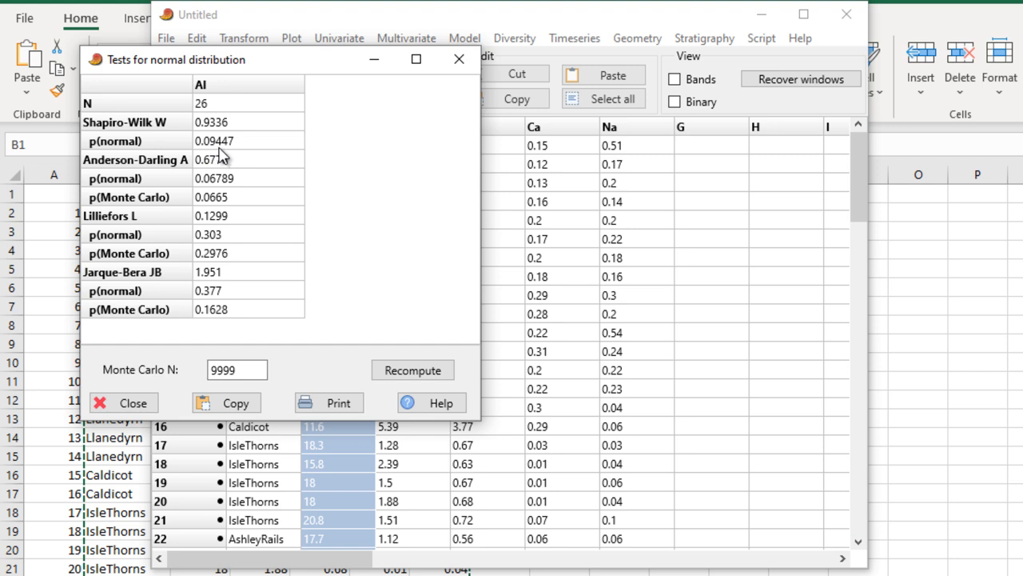
pyautogui.click(461, 61)
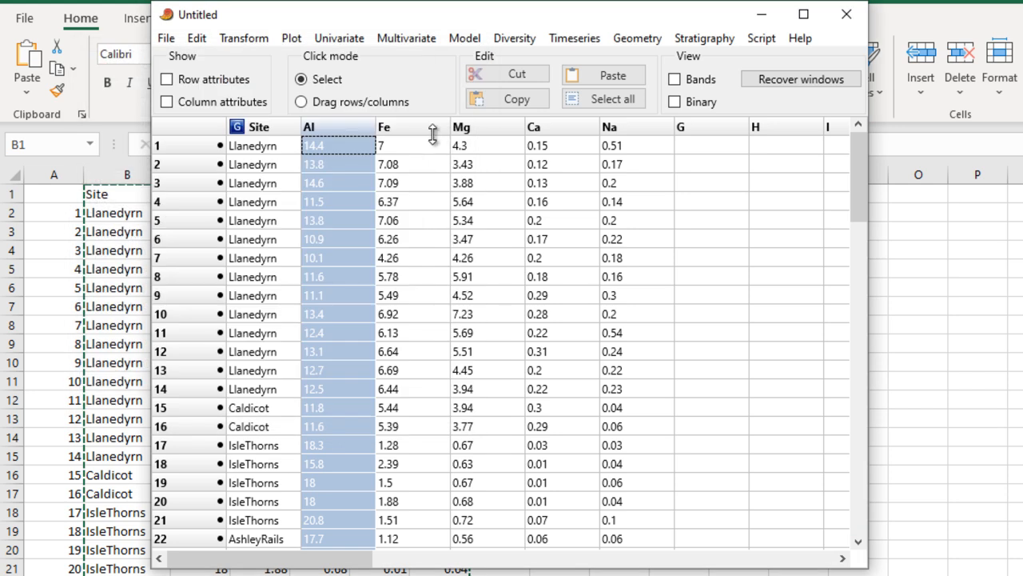
# - Run the normality tests on the Fe column, review the Shapiro-Wilk p-value and close the results
pyautogui.click(404, 132)
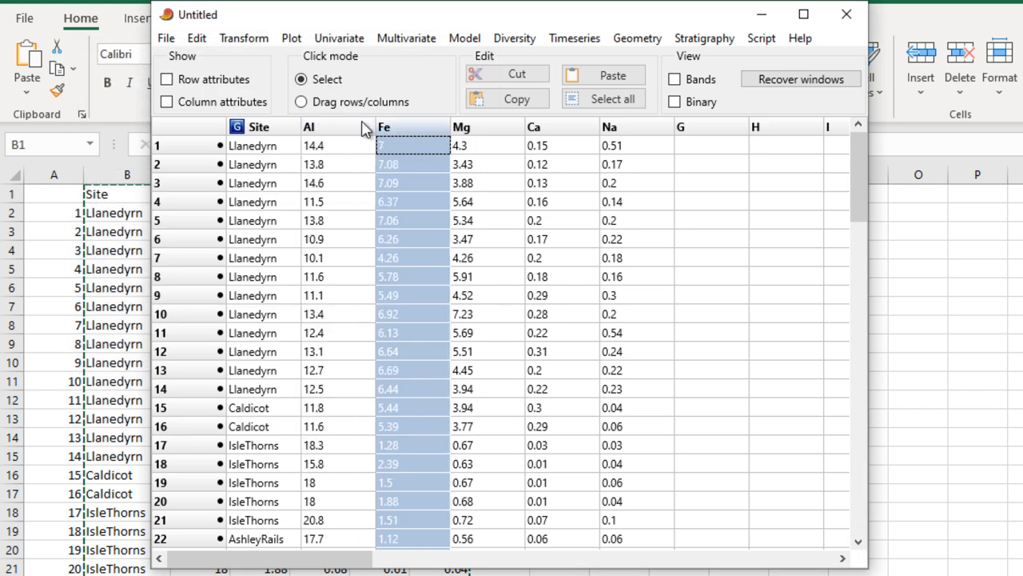
pyautogui.click(333, 40)
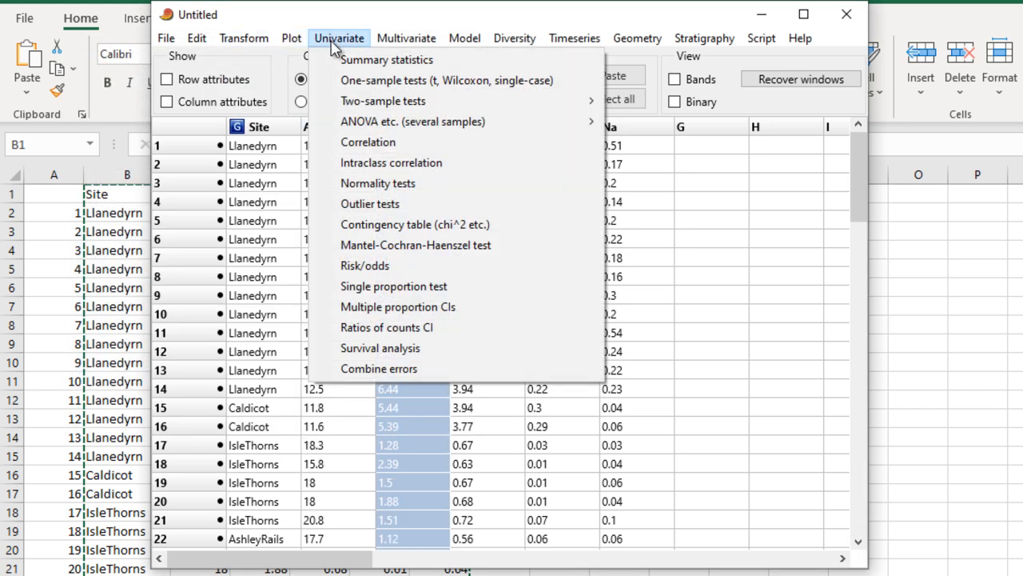
pyautogui.click(369, 186)
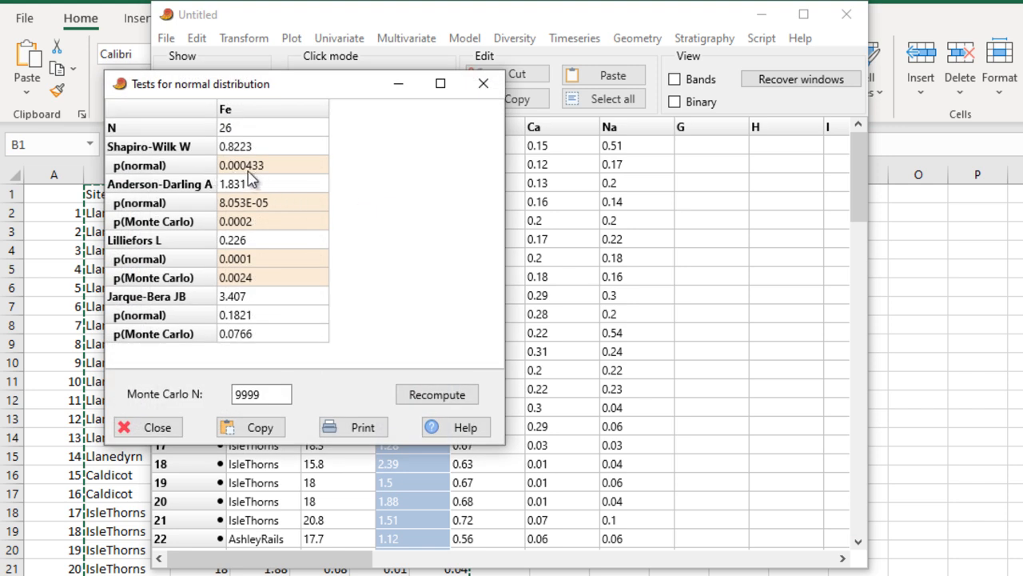
pyautogui.click(482, 84)
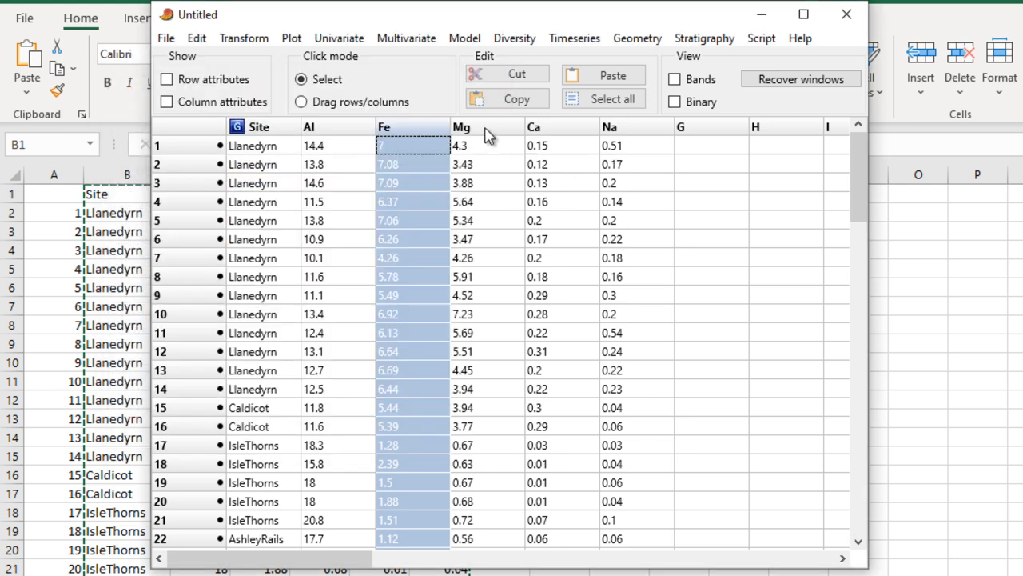
# - Run the normality tests on the Mg column, check the p-values and close the results
pyautogui.click(485, 128)
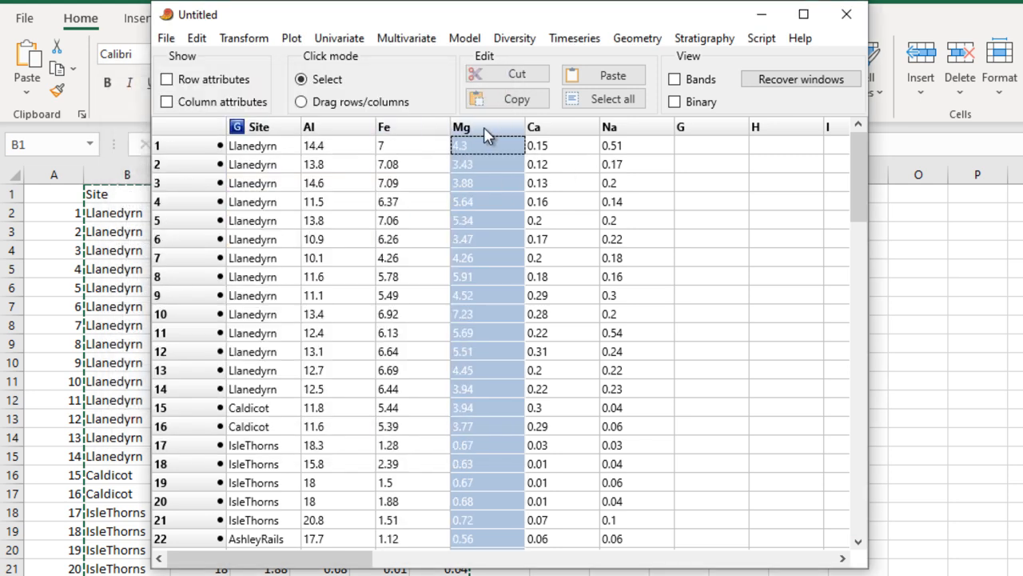
pyautogui.click(338, 40)
pyautogui.click(368, 183)
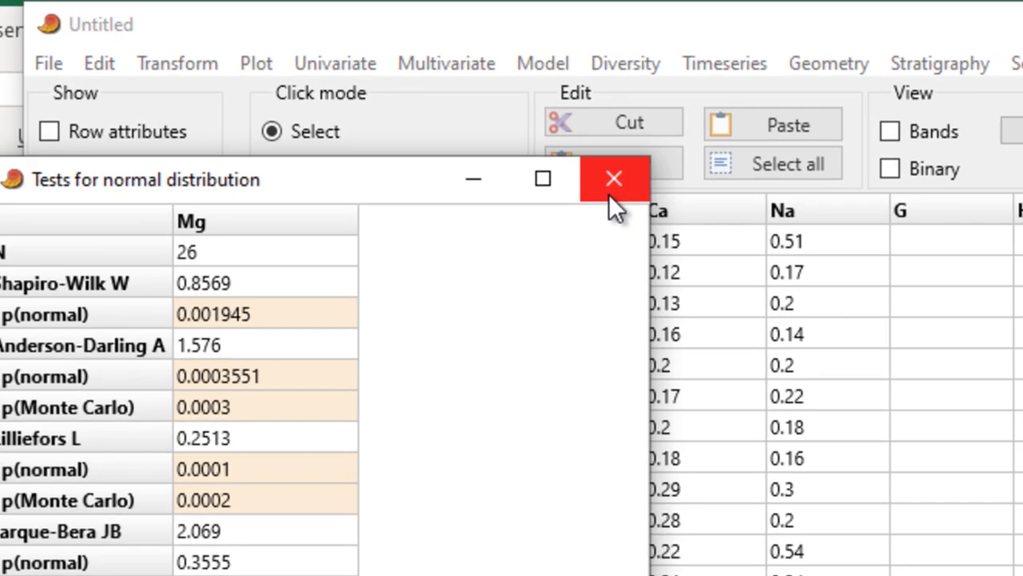
pyautogui.click(507, 107)
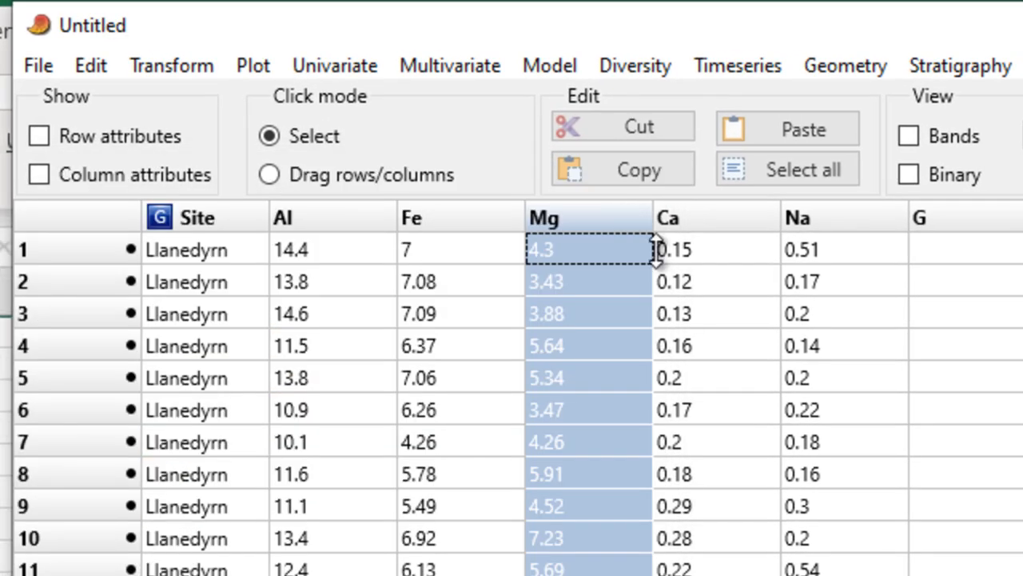
# - Run the normality tests on the Ca column, review the Shapiro-Wilk p-value and close the results
pyautogui.click(717, 215)
pyautogui.click(310, 67)
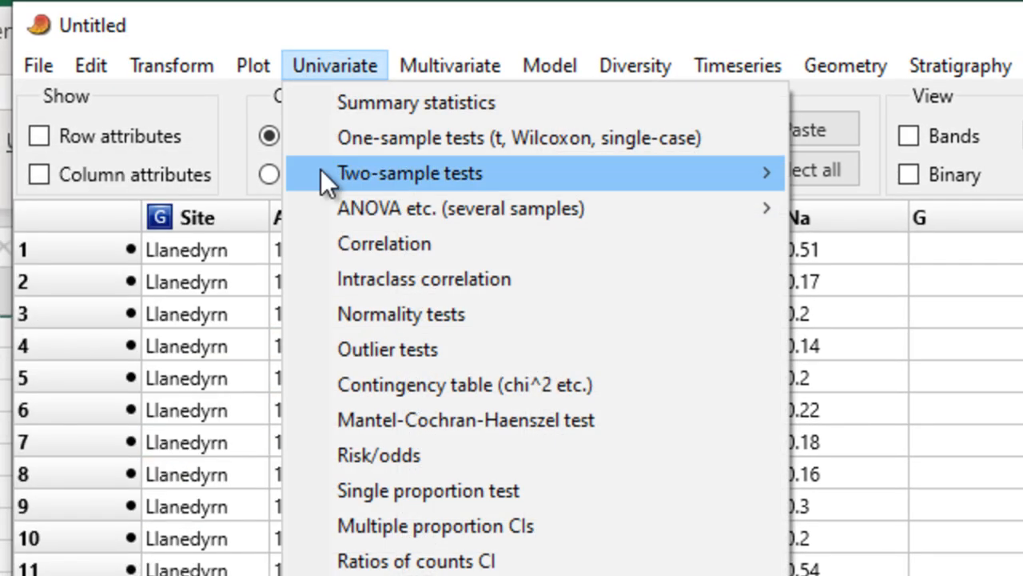
pyautogui.click(369, 320)
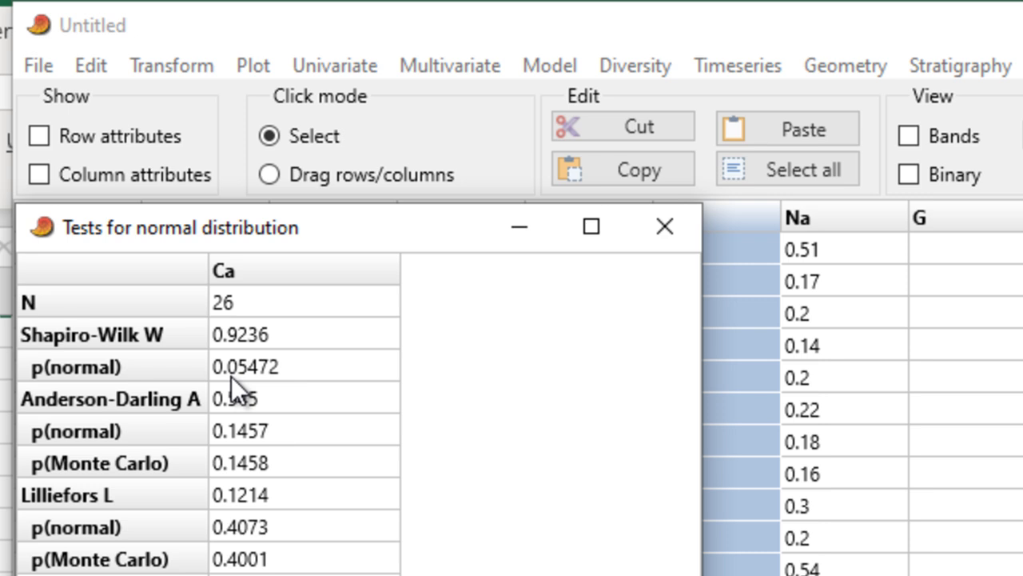
pyautogui.click(664, 227)
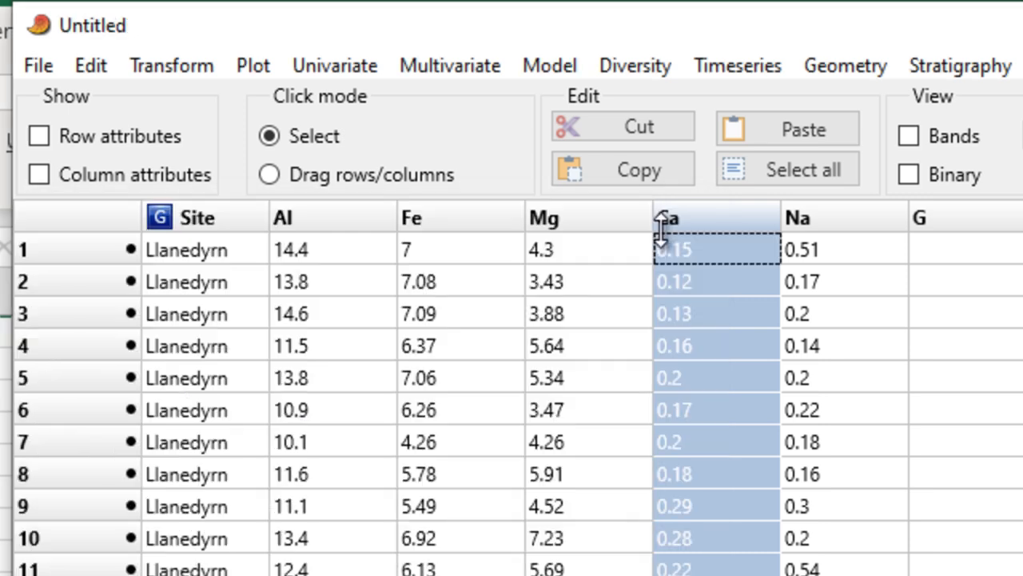
# - Run the normality tests on the Na column and review the results
pyautogui.click(812, 219)
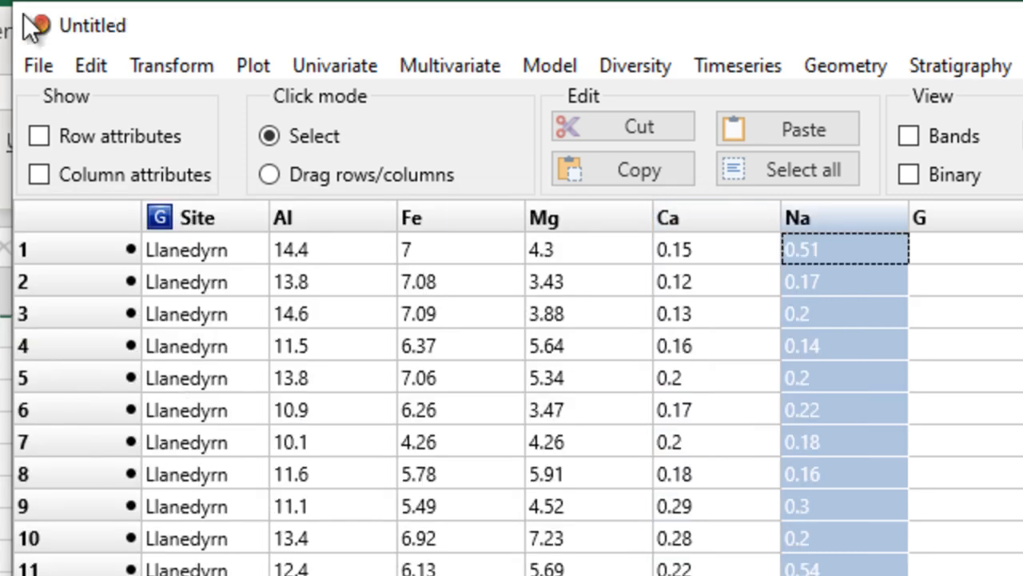
pyautogui.click(325, 60)
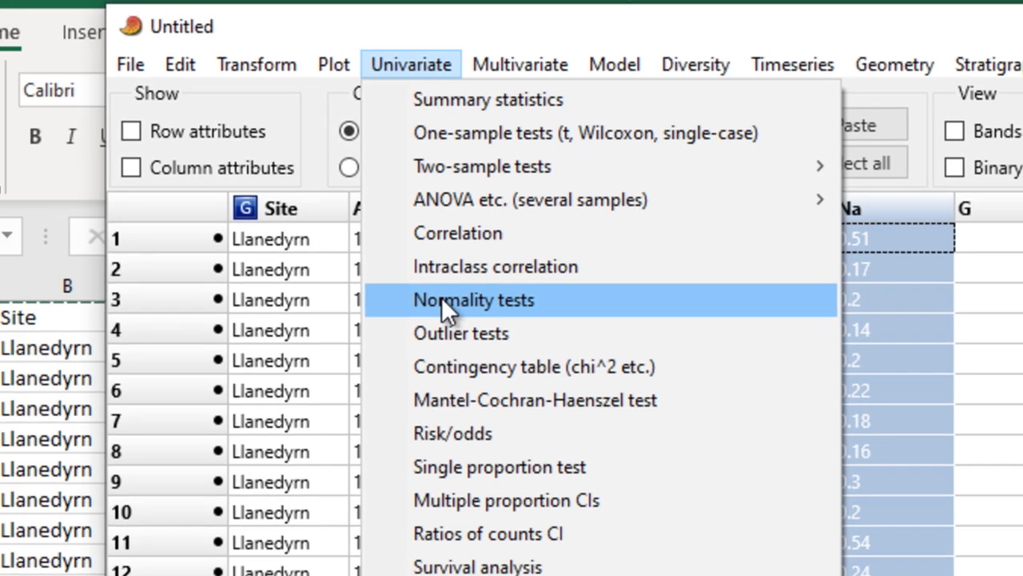
pyautogui.click(375, 315)
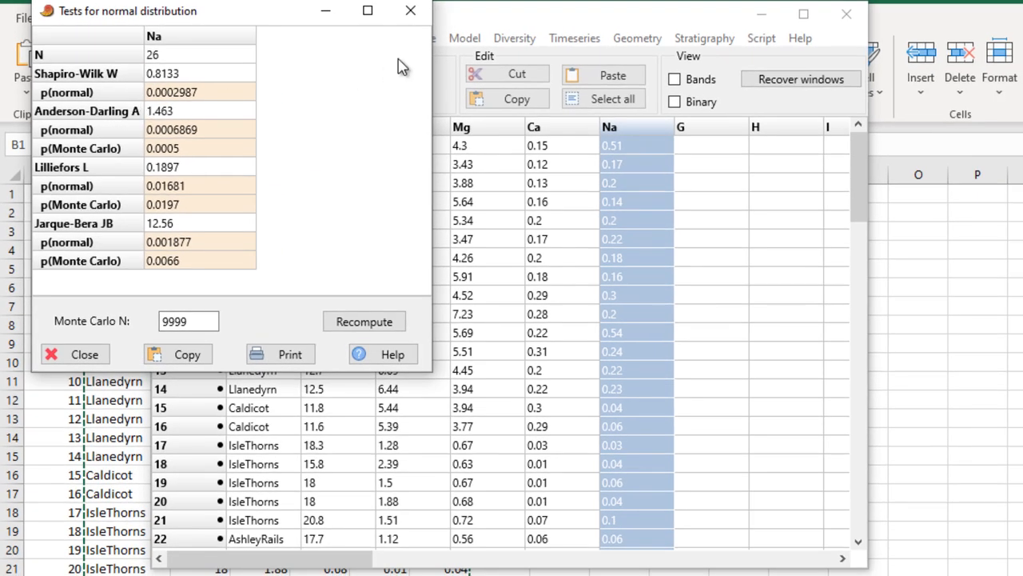
# - Close the normality test results for the Na column
pyautogui.click(410, 10)
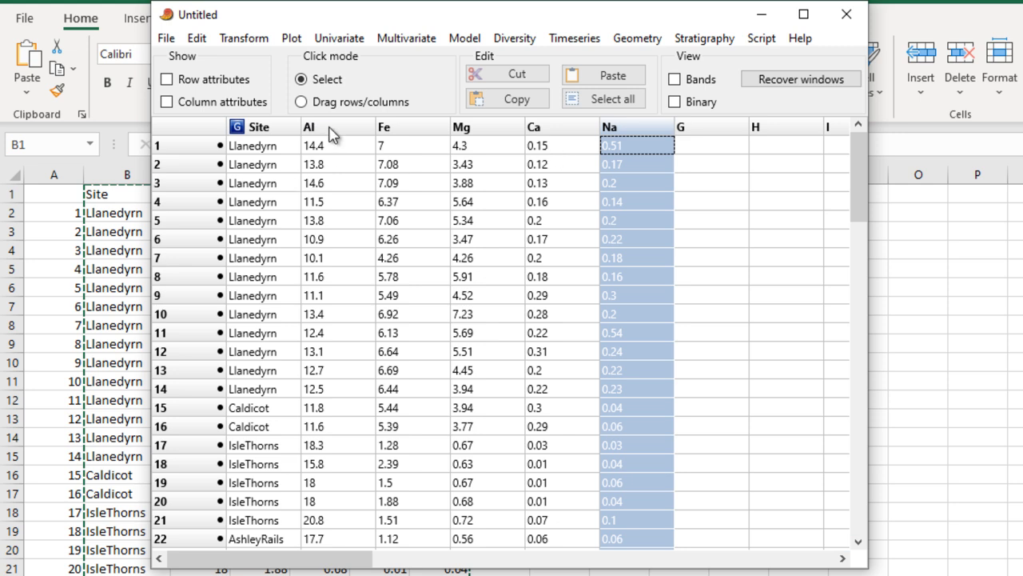
# - Try out column selections: Site with Al, the whole range from Site through Ca, and Site together with only Ca
pyautogui.click(265, 131)
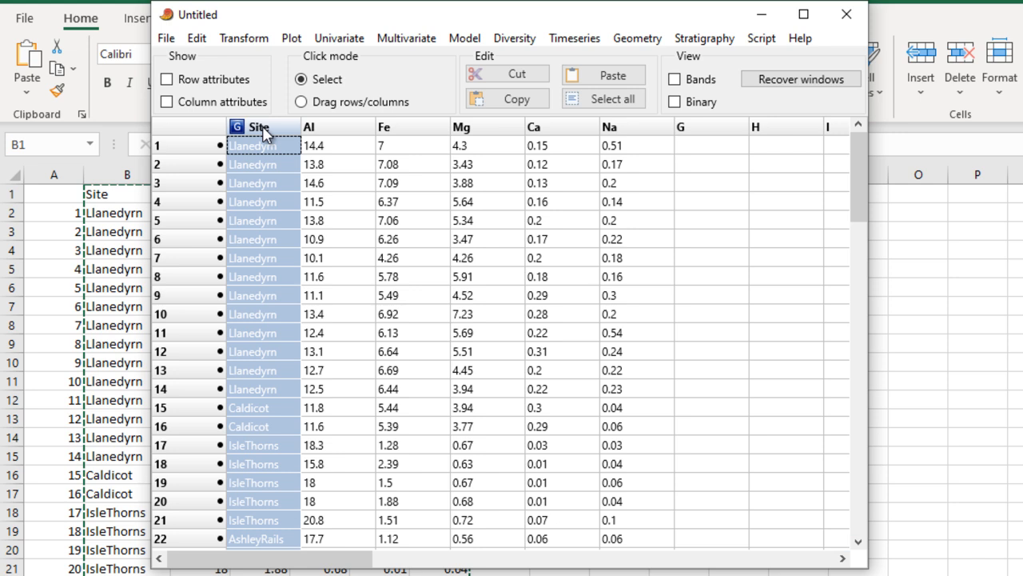
pyautogui.keyDown('shift'); pyautogui.click(342, 128); pyautogui.keyUp('shift')
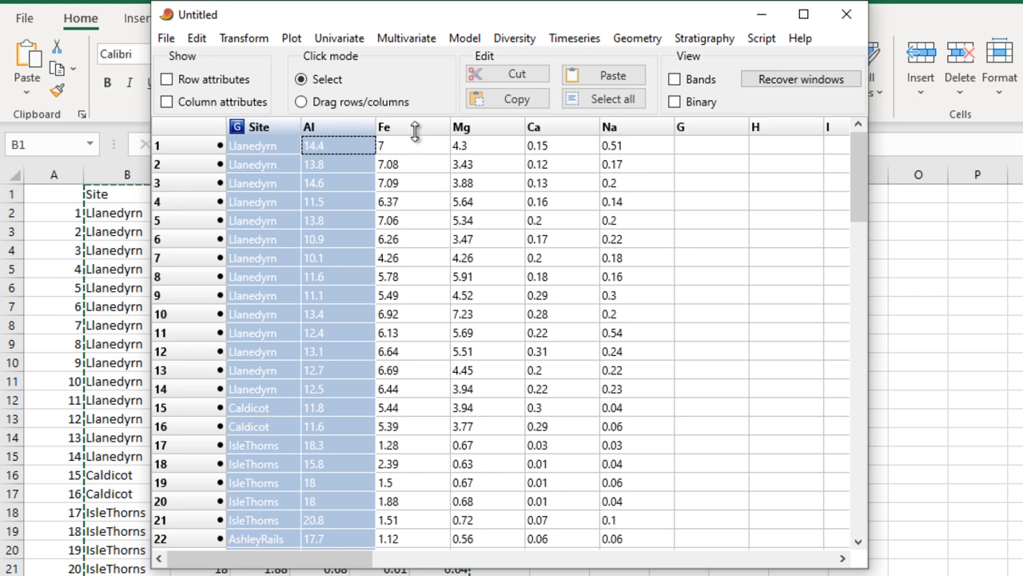
pyautogui.click(277, 131)
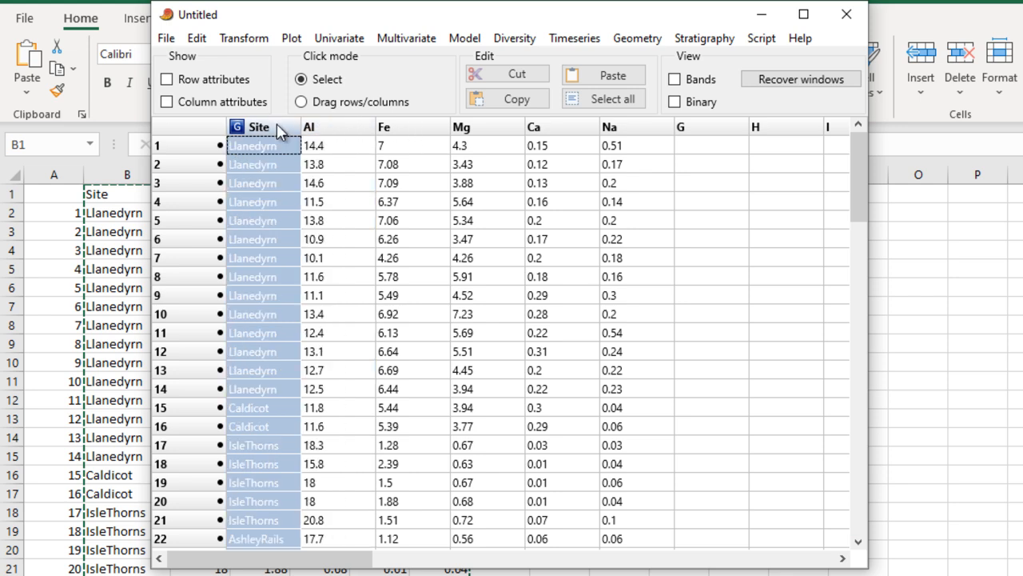
pyautogui.keyDown('shift'); pyautogui.click(554, 131); pyautogui.keyUp('shift')
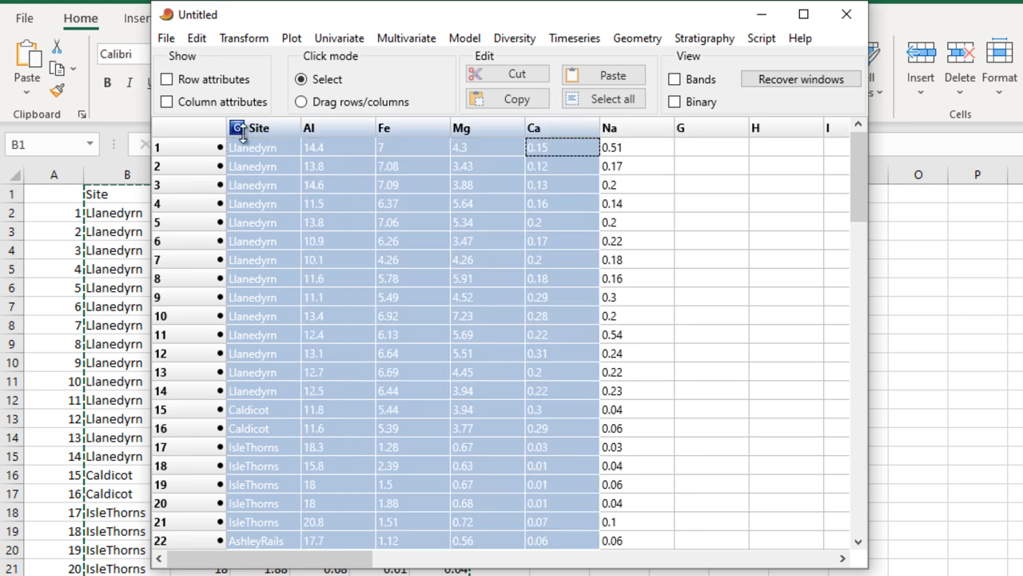
pyautogui.click(266, 131)
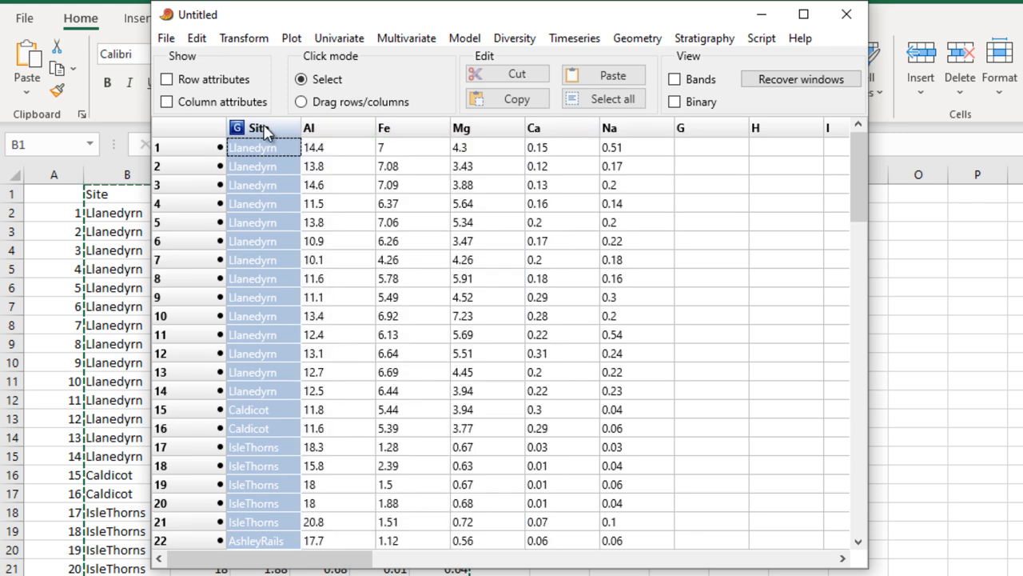
pyautogui.keyDown('ctrl'); pyautogui.click(556, 131); pyautogui.keyUp('ctrl')
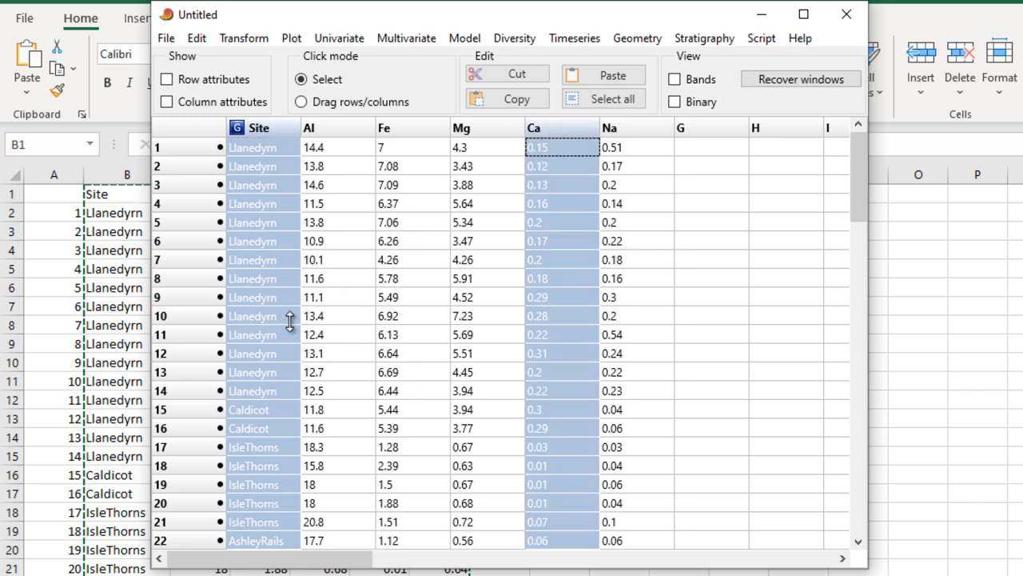
# - Select the Al and Site columns together and run the several-sample tests (ANOVA, Kruskal-Wallis) on them
pyautogui.click(339, 130)
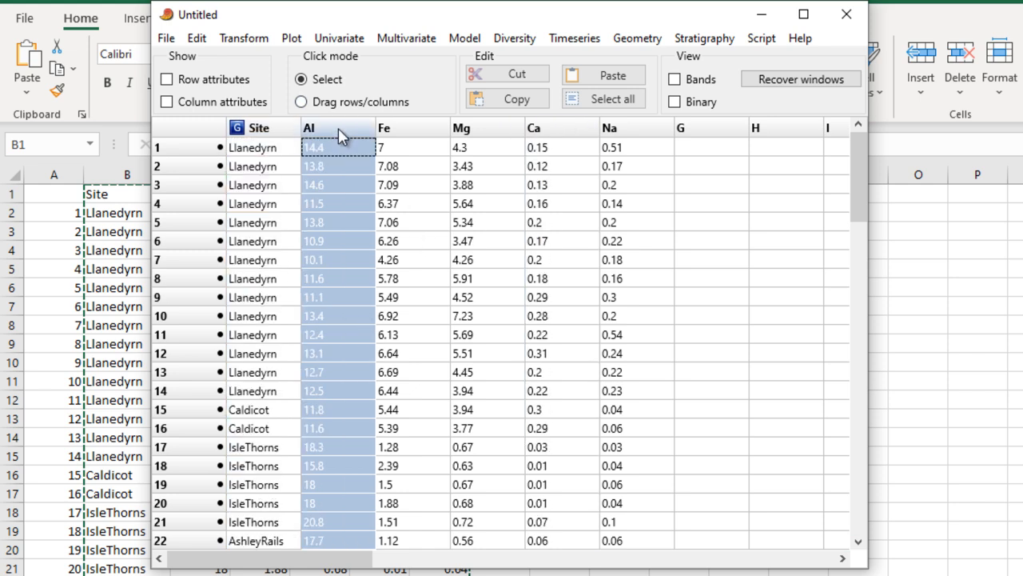
pyautogui.keyDown('ctrl'); pyautogui.click(260, 129); pyautogui.keyUp('ctrl')
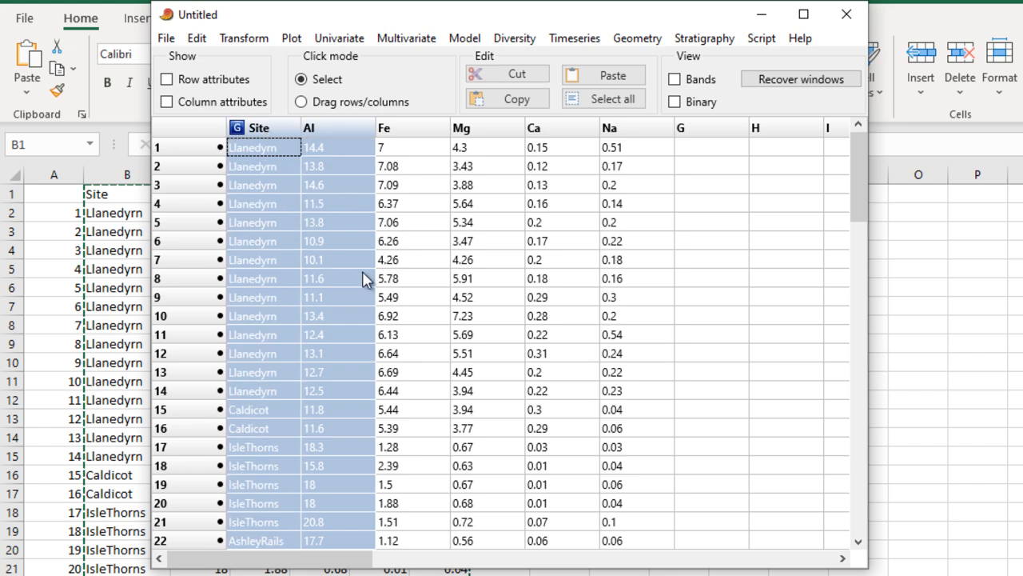
pyautogui.click(330, 40)
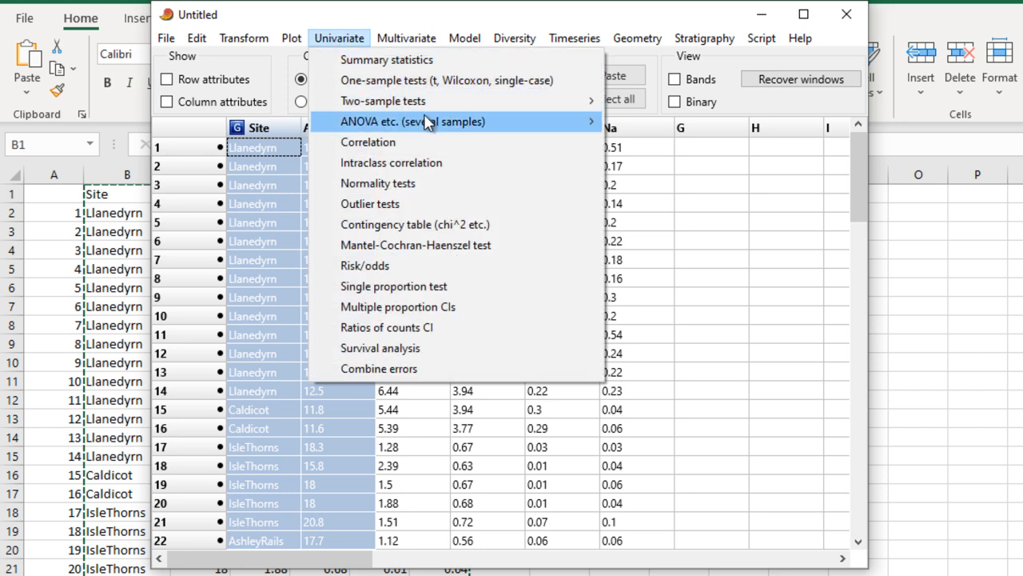
pyautogui.moveTo(434, 121)
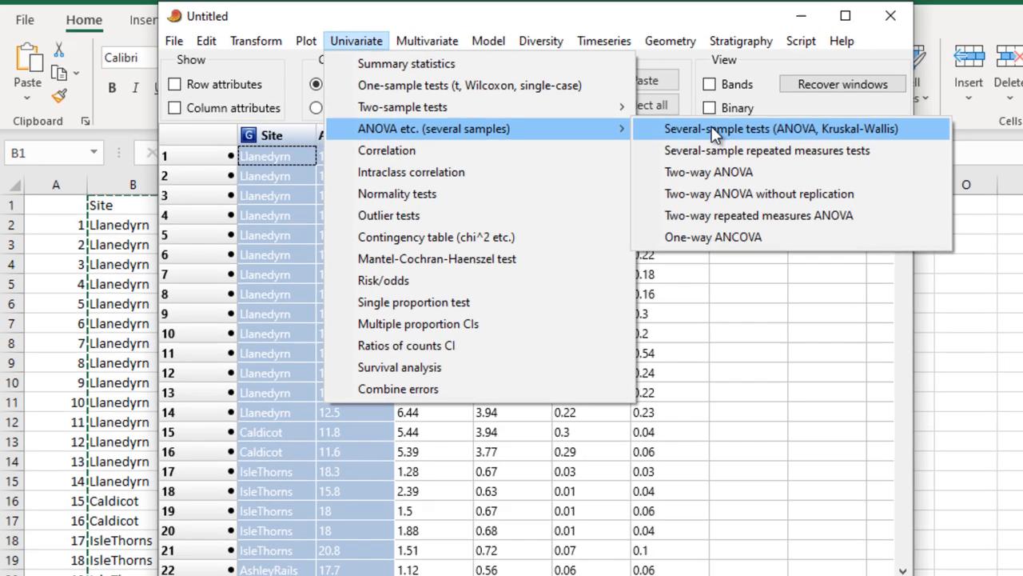
pyautogui.click(678, 128)
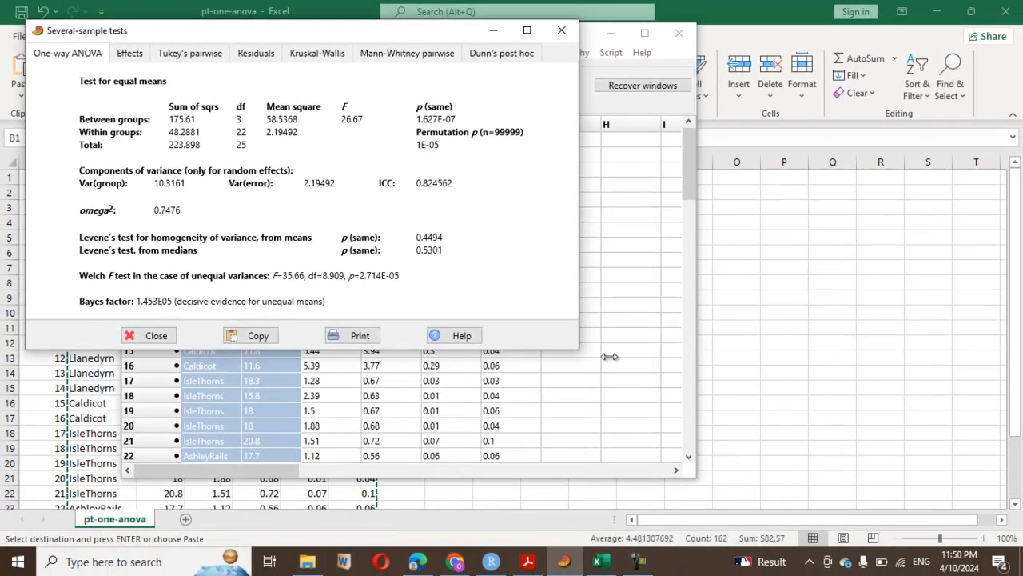
# - Switch to RStudio and review the aov code for Al by Site alongside its summary output
pyautogui.click(491, 561)
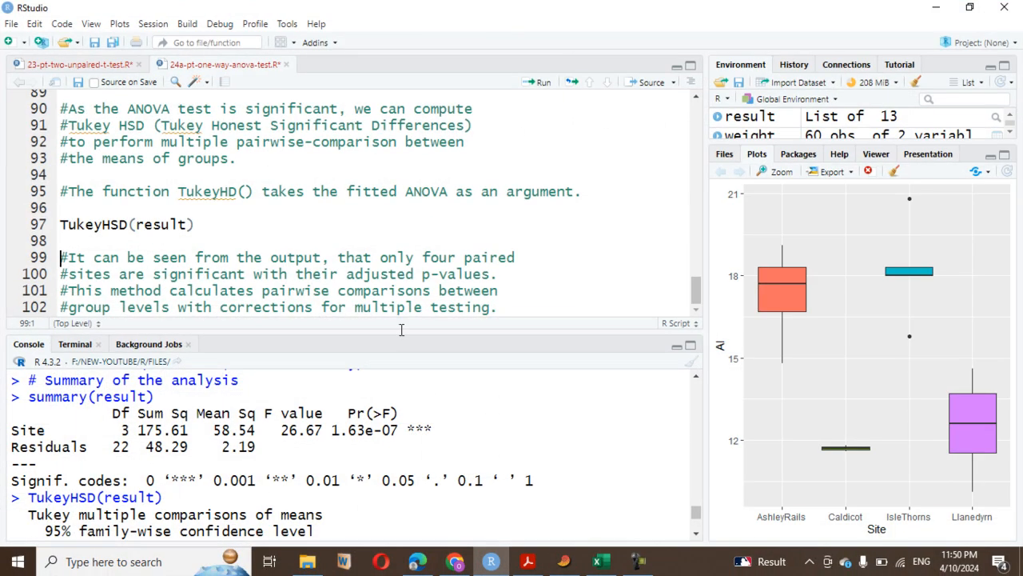
pyautogui.scroll(1, 377, 288)
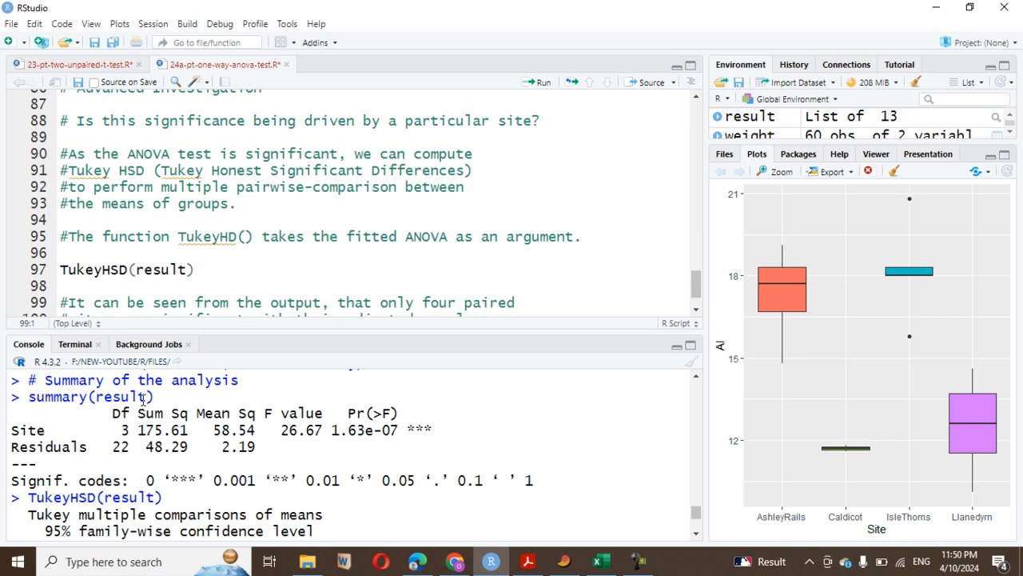
pyautogui.scroll(5, 244, 214)
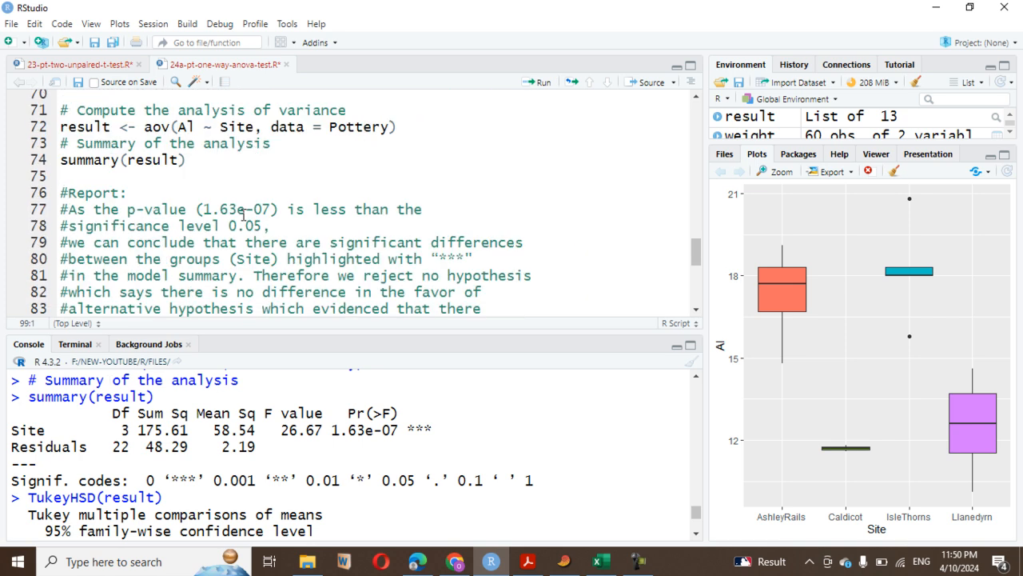
pyautogui.scroll(1, 244, 214)
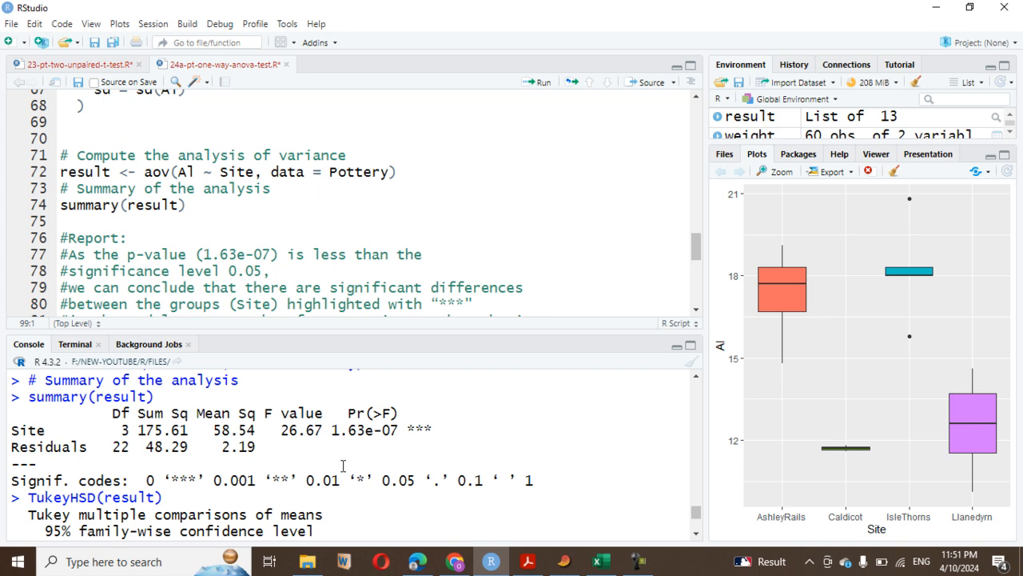
# - Return to PAST, reposition its data window beside the RStudio ANOVA summary and bring back the several-sample test results for comparison
pyautogui.click(564, 561)
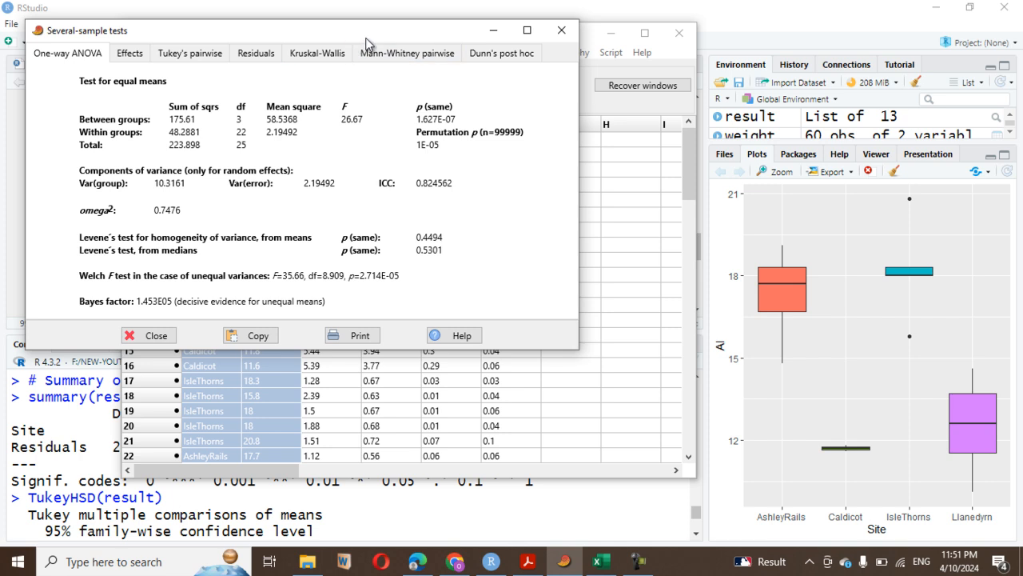
pyautogui.moveTo(350, 38); pyautogui.dragTo(499, 47)
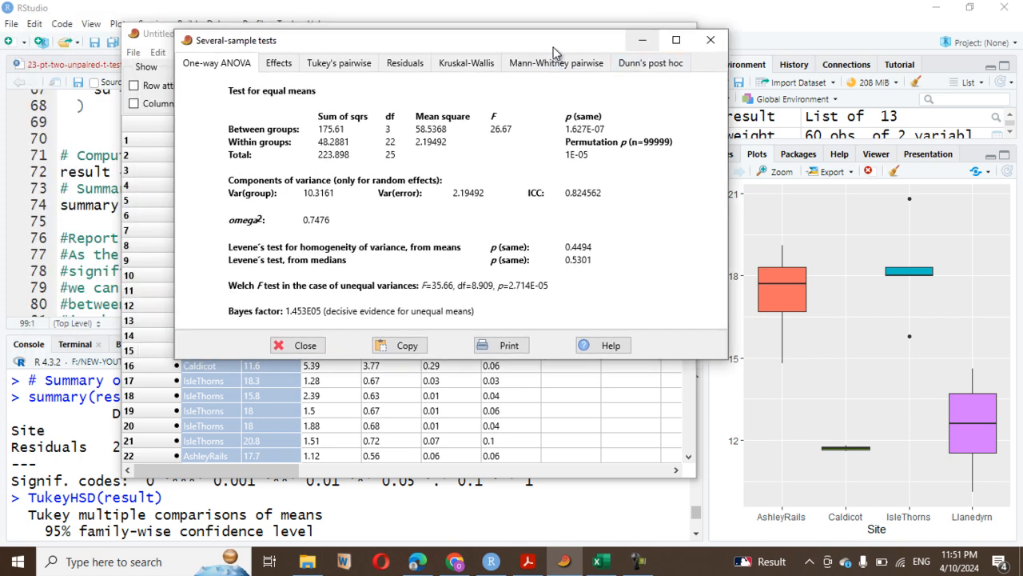
pyautogui.click(644, 42)
pyautogui.moveTo(567, 38); pyautogui.dragTo(454, 39)
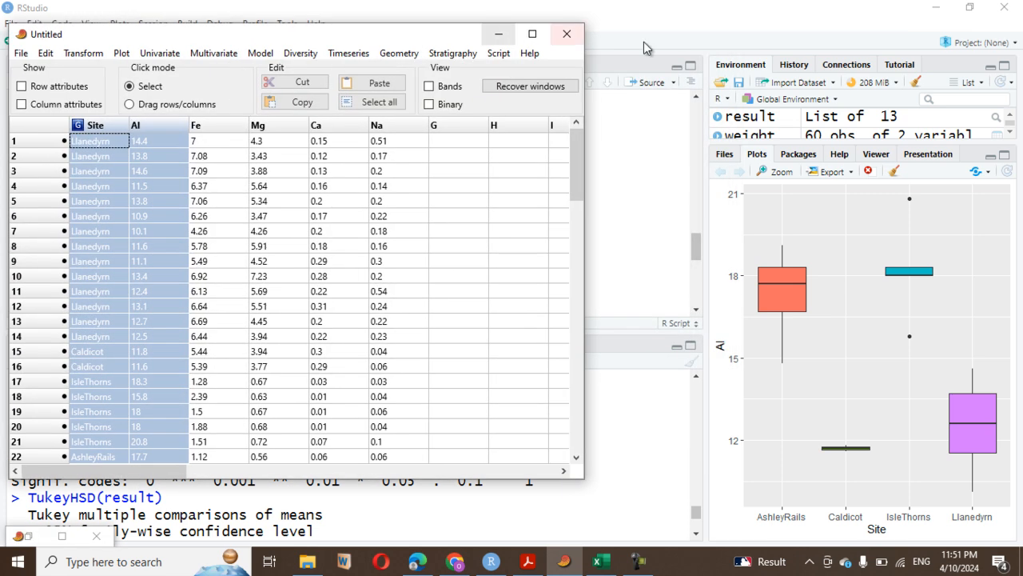
pyautogui.click(794, 24)
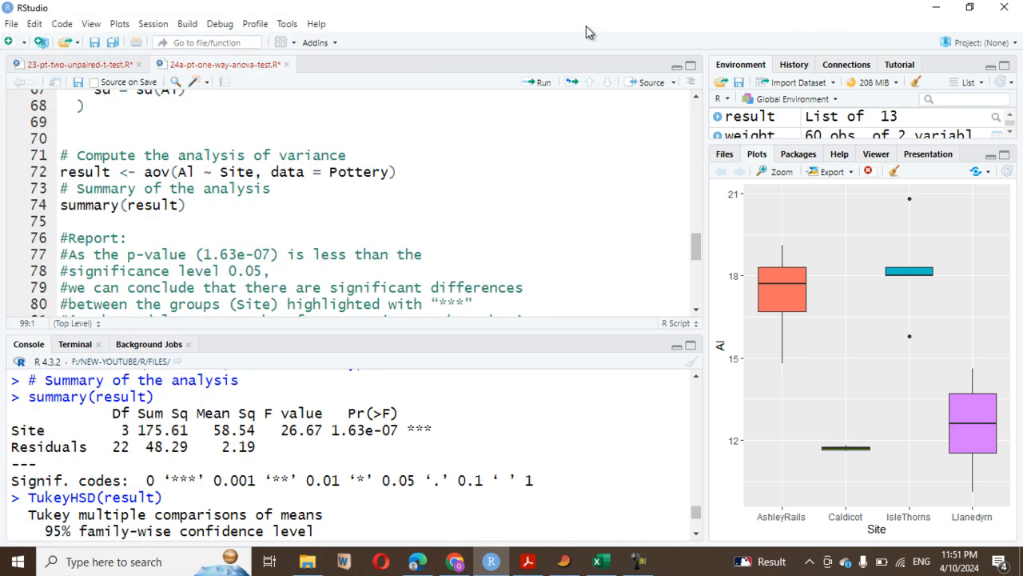
pyautogui.click(563, 561)
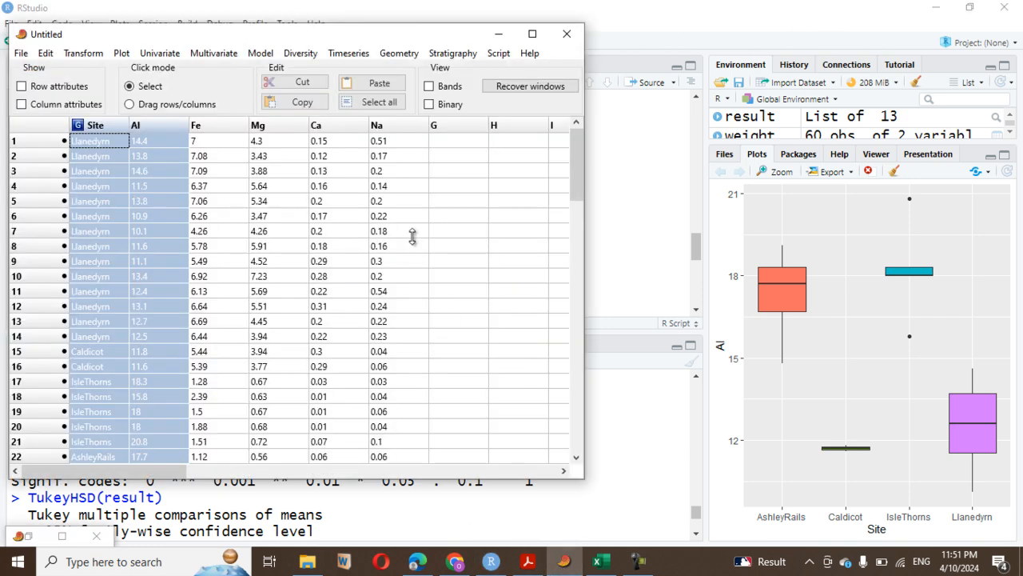
pyautogui.moveTo(361, 40); pyautogui.dragTo(794, 36)
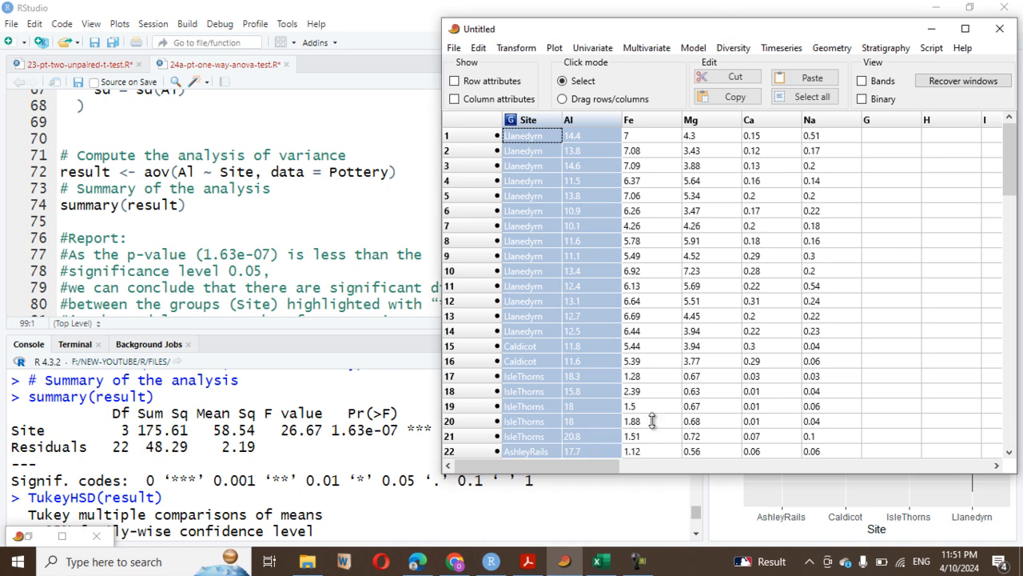
pyautogui.click(563, 563)
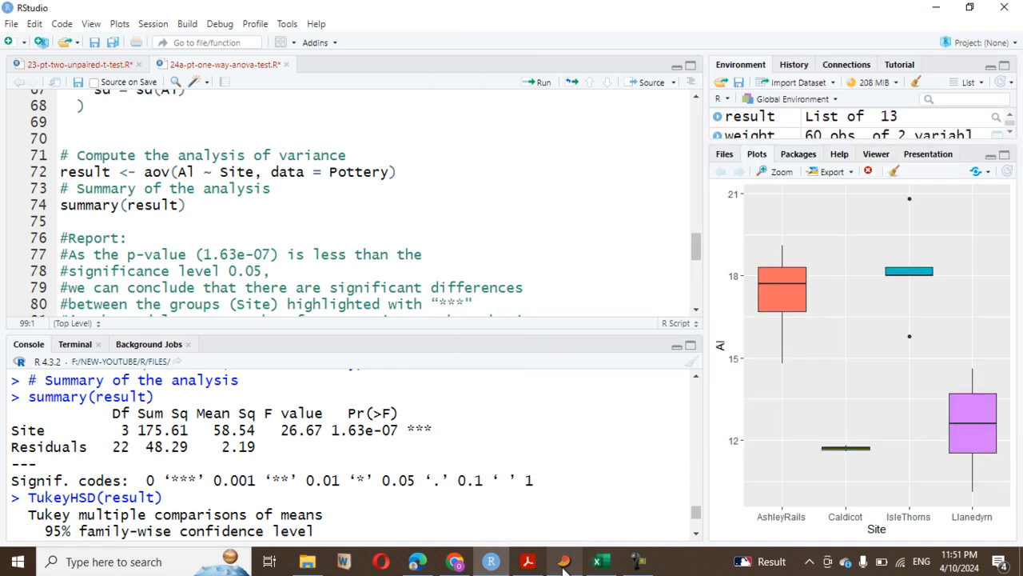
pyautogui.click(563, 563)
pyautogui.click(321, 189)
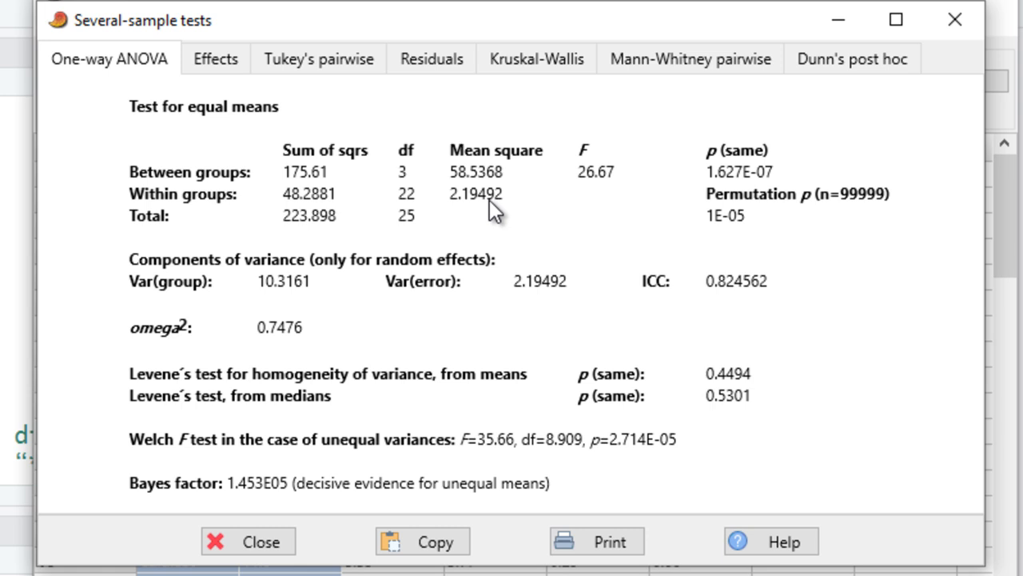
# - Show Tukey's pairwise comparisons in PAST, and switch to RStudio to examine the matching TukeyHSD output in the console
pyautogui.click(315, 61)
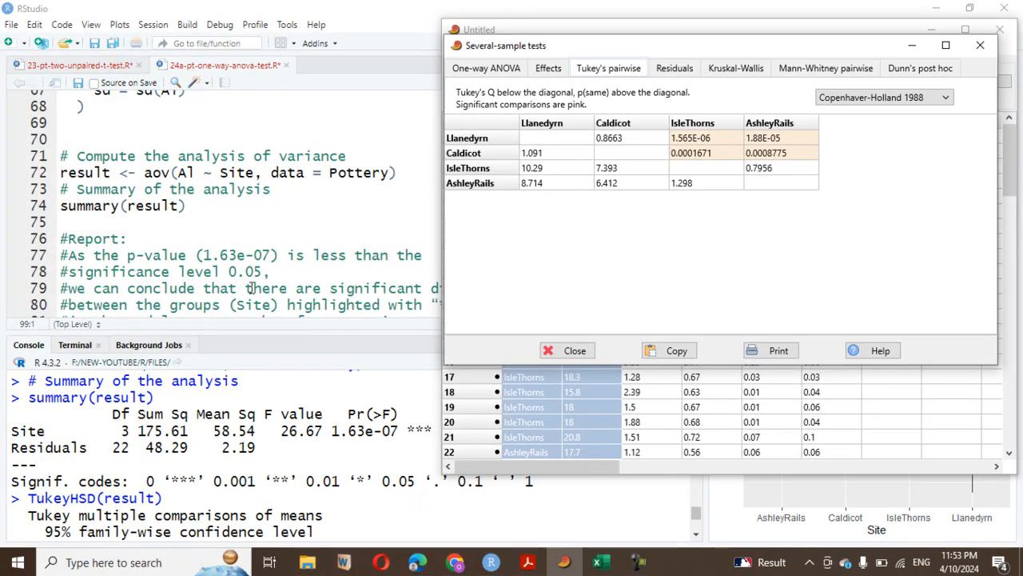
pyautogui.click(263, 438)
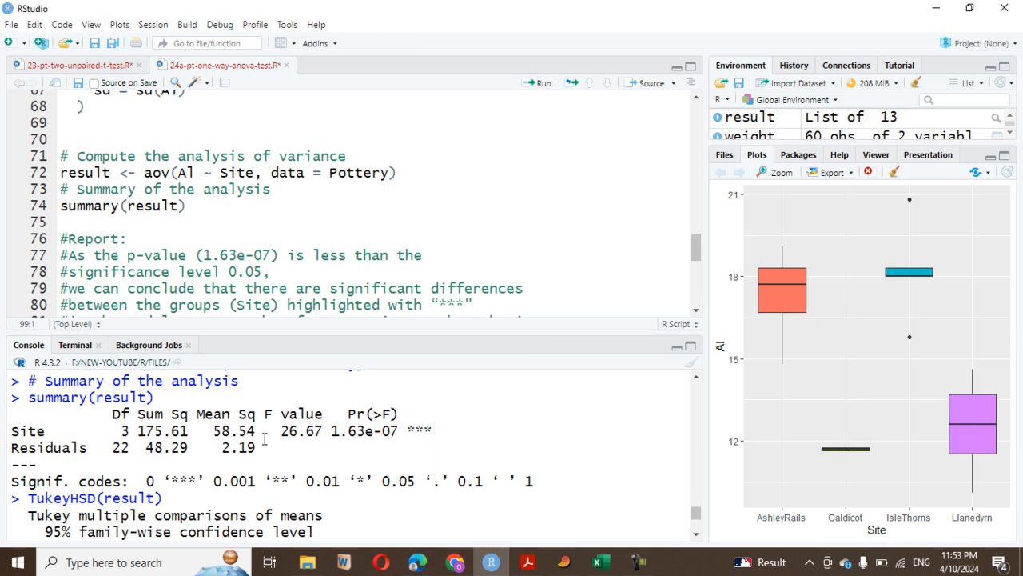
pyautogui.scroll(-3, 263, 438)
pyautogui.scroll(2, 263, 438)
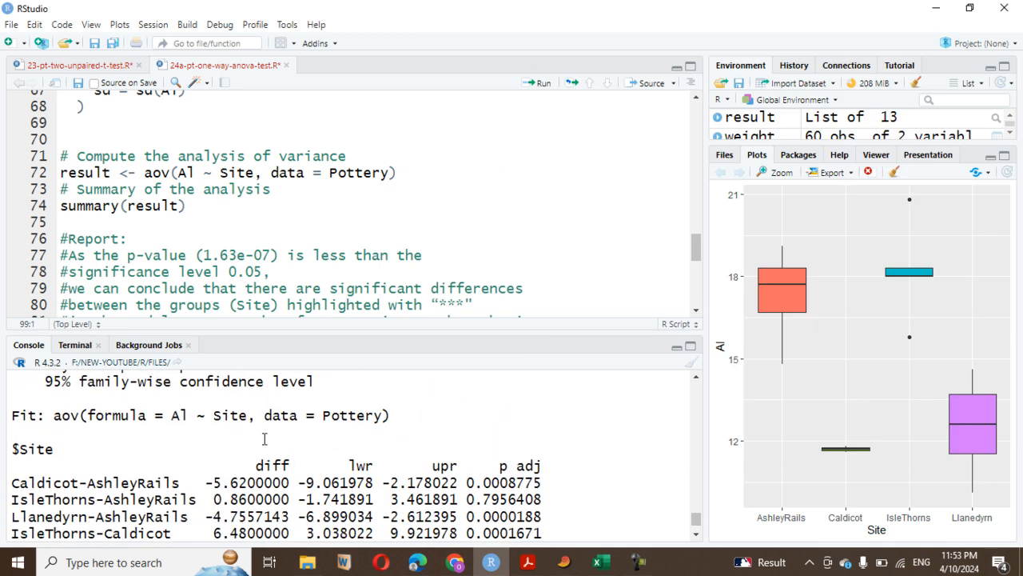
pyautogui.scroll(2, 251, 436)
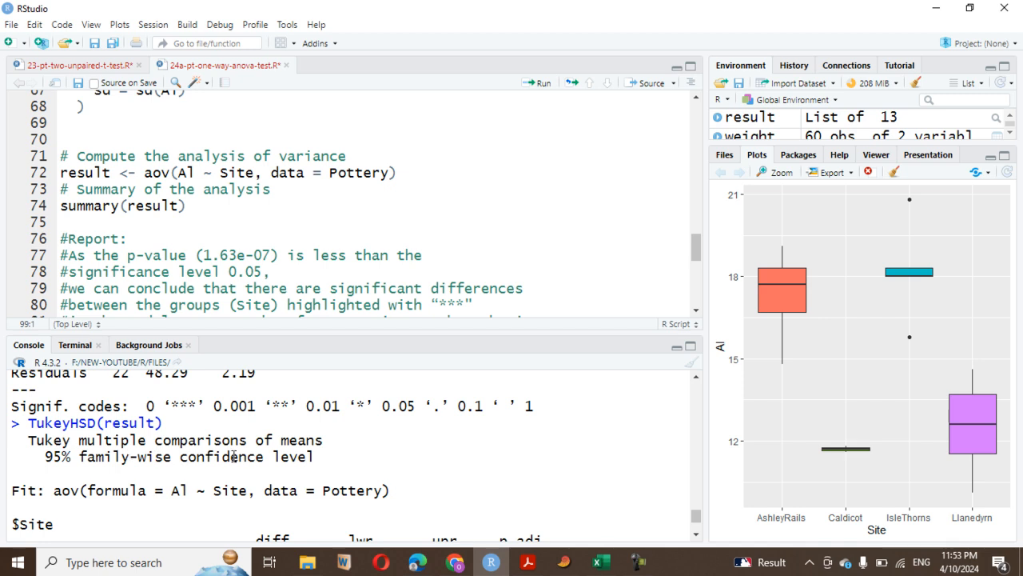
pyautogui.scroll(-1, 242, 450)
pyautogui.scroll(1, 240, 450)
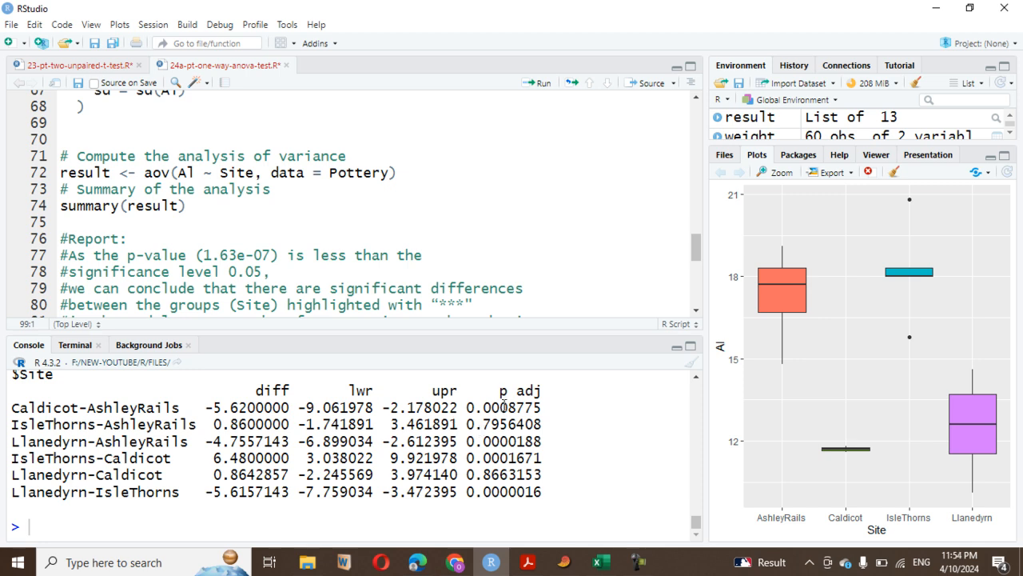
# - Highlight the adjusted p-values of Caldicot-AshleyRails, Llanedyrn-AshleyRails, IsleThorns-Caldicot and Llanedyrn-IsleThorns in the TukeyHSD output
pyautogui.moveTo(491, 408); pyautogui.dragTo(580, 406)
pyautogui.moveTo(469, 442); pyautogui.dragTo(548, 437)
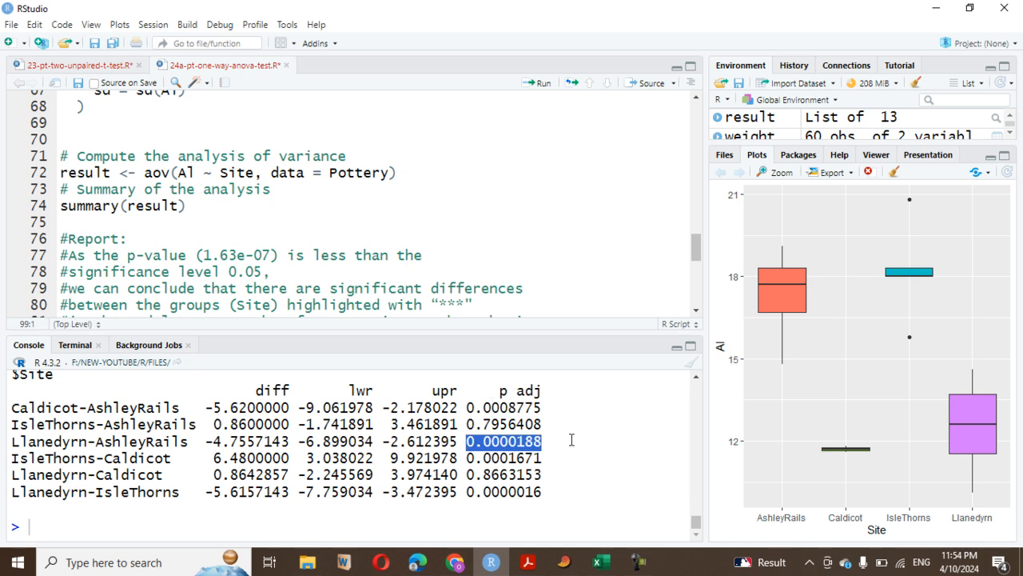
pyautogui.click(477, 459)
pyautogui.moveTo(466, 459); pyautogui.dragTo(547, 462)
pyautogui.moveTo(467, 492); pyautogui.dragTo(544, 492)
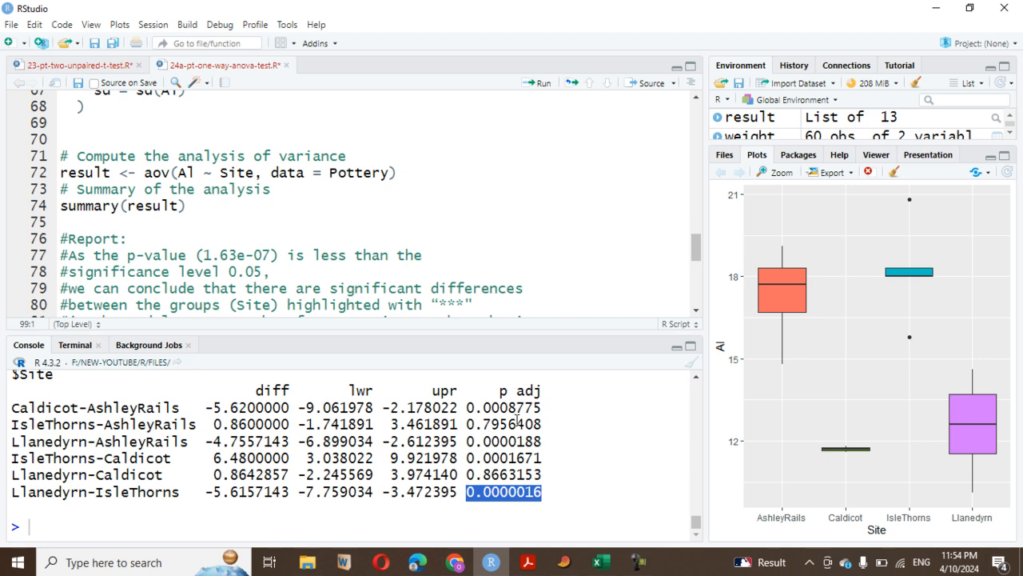
# - Compare PAST's Tukey pairwise p-values with RStudio's TukeyHSD table, highlighting the adjusted p-value of Llanedyrn-IsleThorns
pyautogui.click(553, 564)
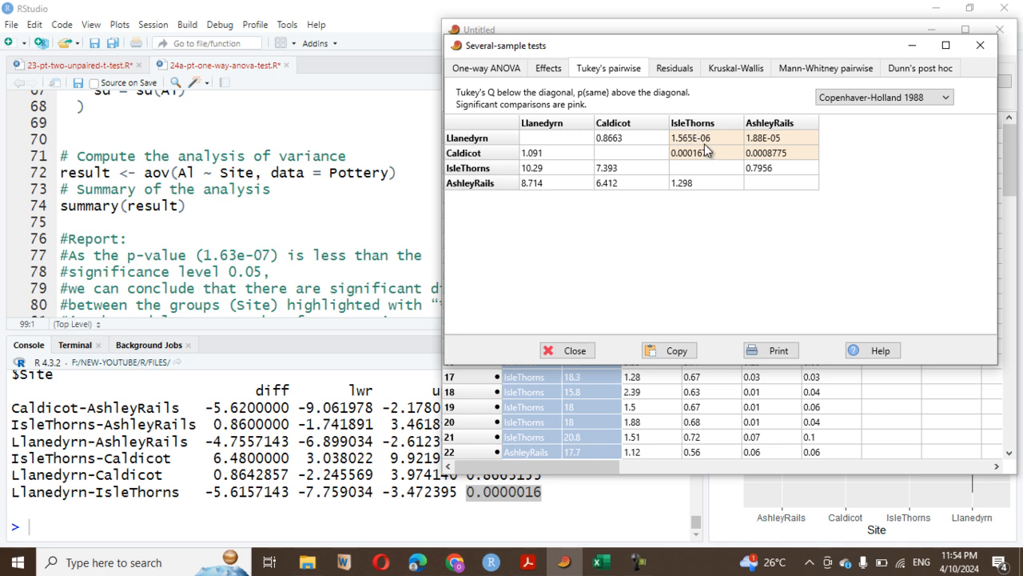
pyautogui.click(407, 412)
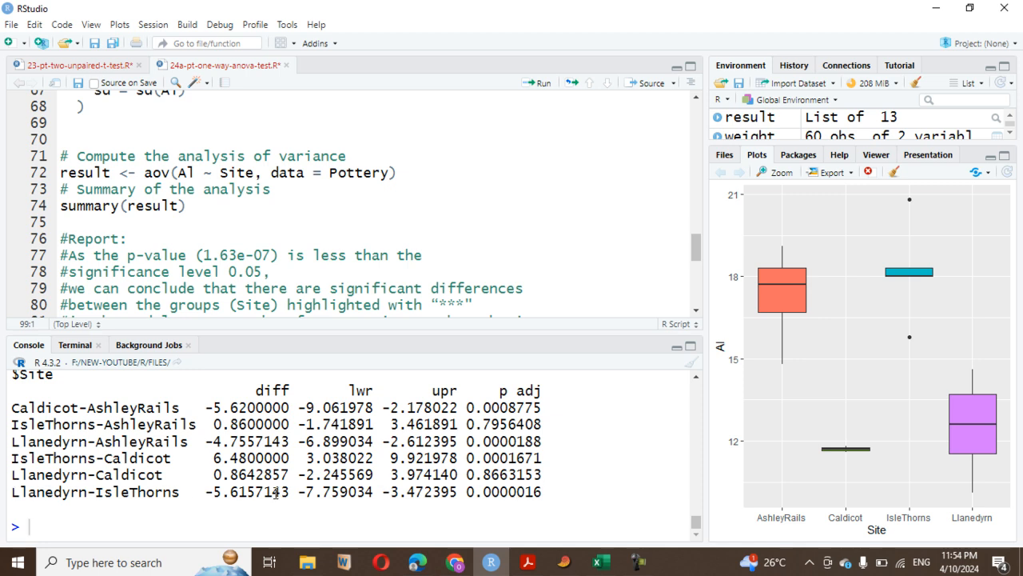
pyautogui.doubleClick(509, 493)
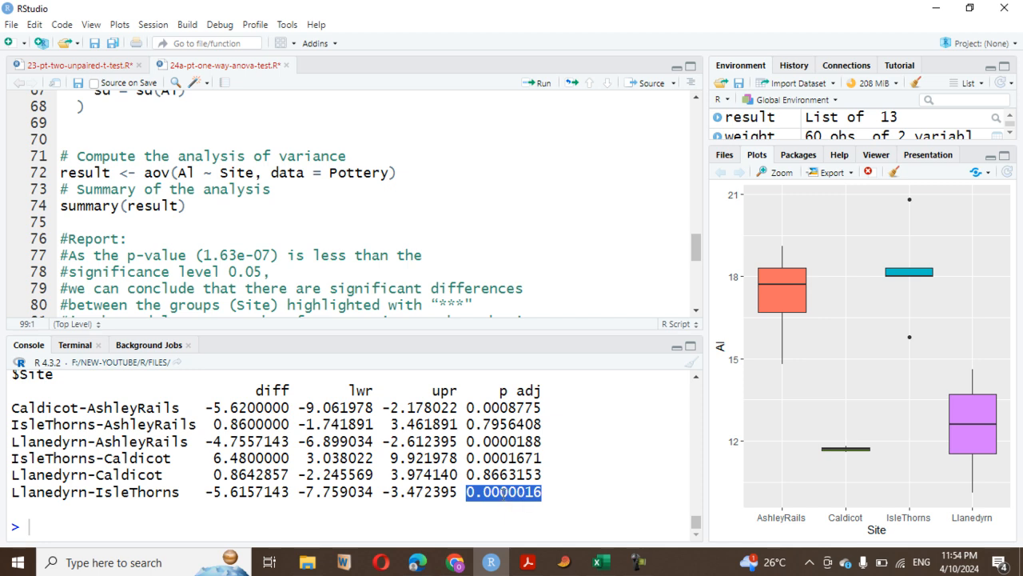
pyautogui.click(563, 565)
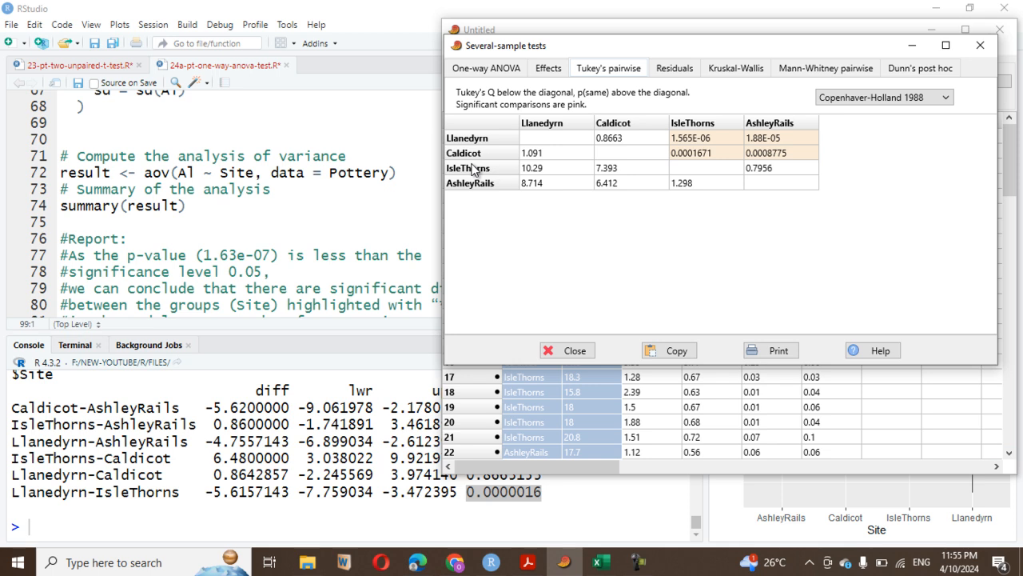
pyautogui.click(307, 437)
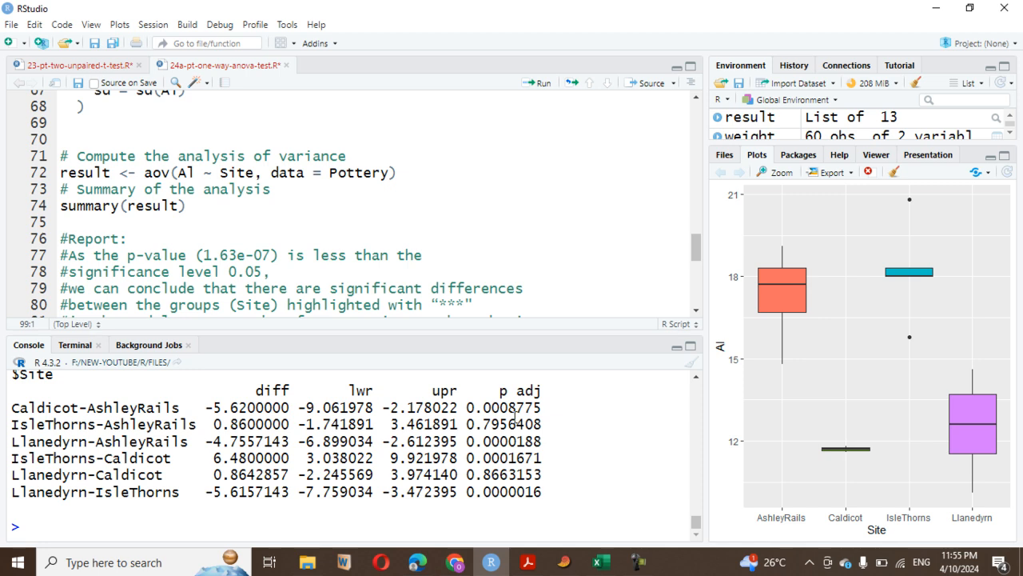
# - Switch back to PAST and review the one-way ANOVA results followed by Tukey's pairwise comparisons
pyautogui.click(573, 565)
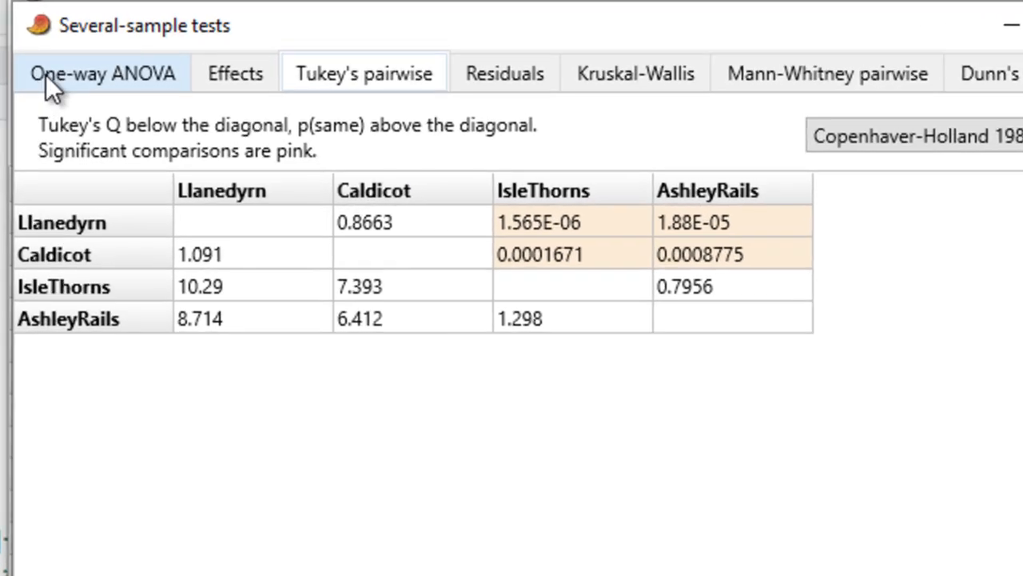
pyautogui.click(46, 75)
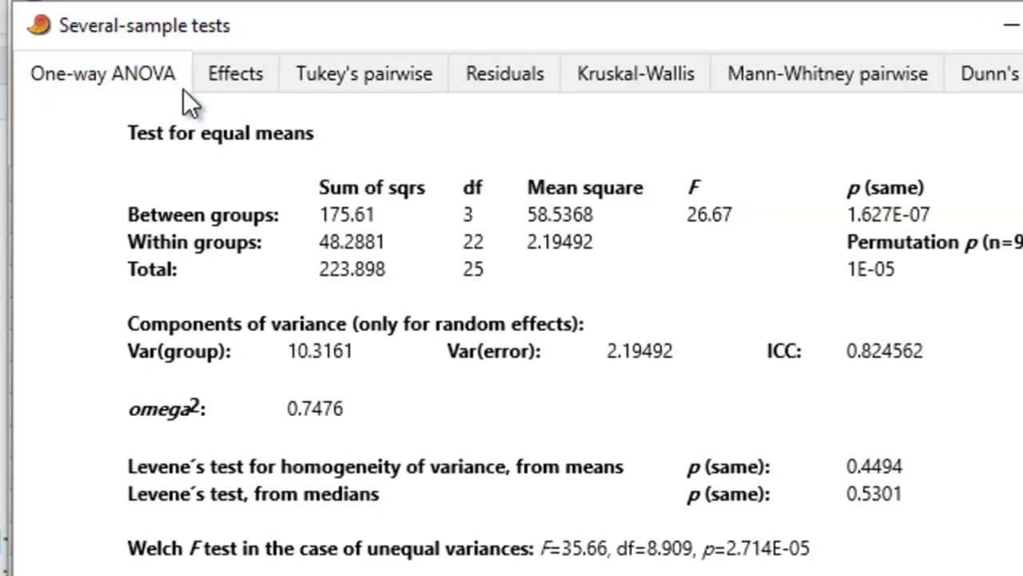
pyautogui.click(330, 74)
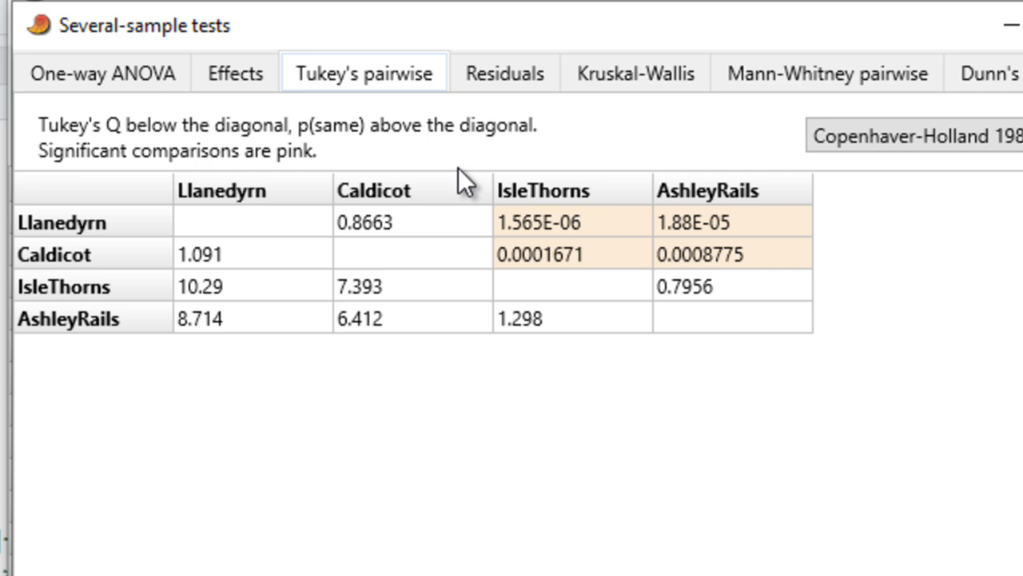